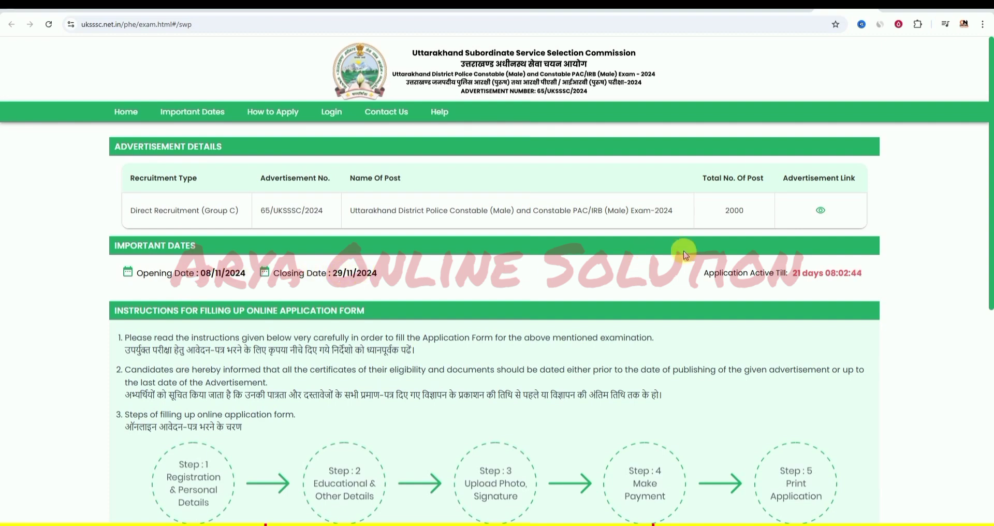
# - Open the Police Constable advertisement PDF, Advertisement-Police-Constable-43434dd.pdf, from the Advertisement Link
pyautogui.click(821, 211)
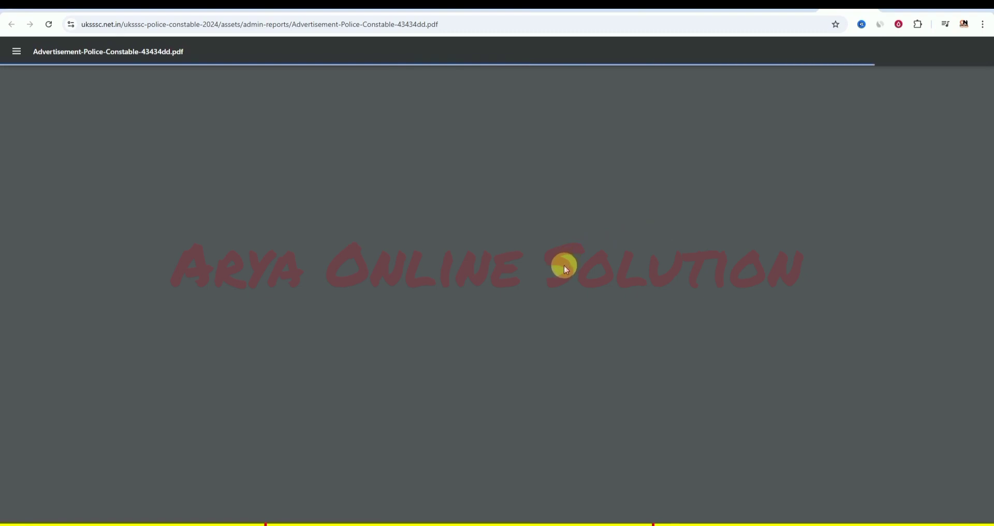
# - Enlarge the advertisement and scroll to page 3, showing Level-03 pay and the 18–22 age limit
pyautogui.scroll(3, 565, 269)
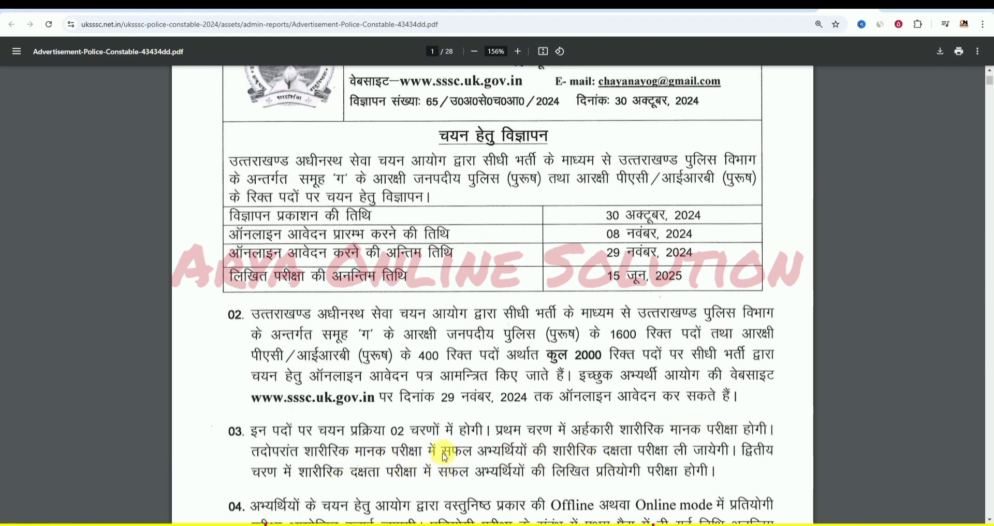
pyautogui.scroll(-10, 421, 377)
pyautogui.scroll(-6, 422, 378)
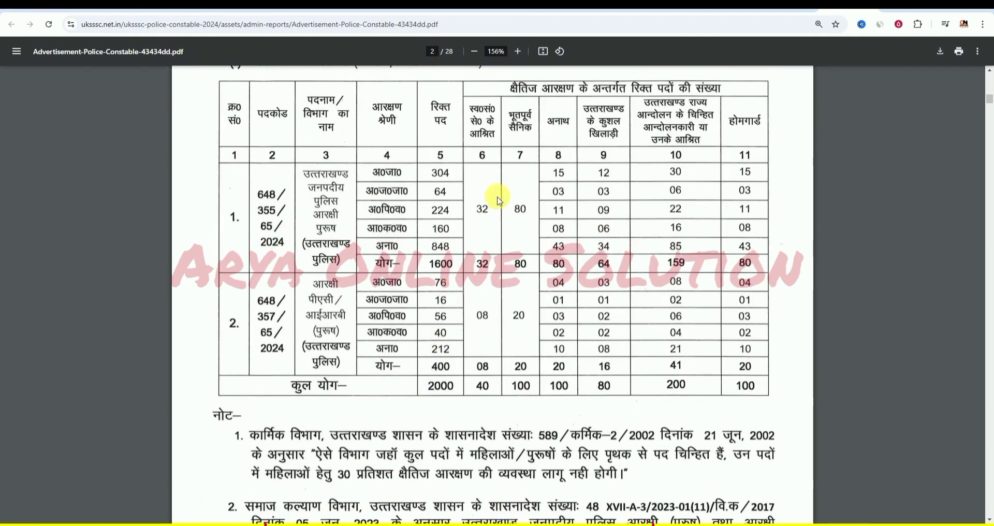
pyautogui.scroll(-8, 498, 217)
pyautogui.scroll(-1, 498, 219)
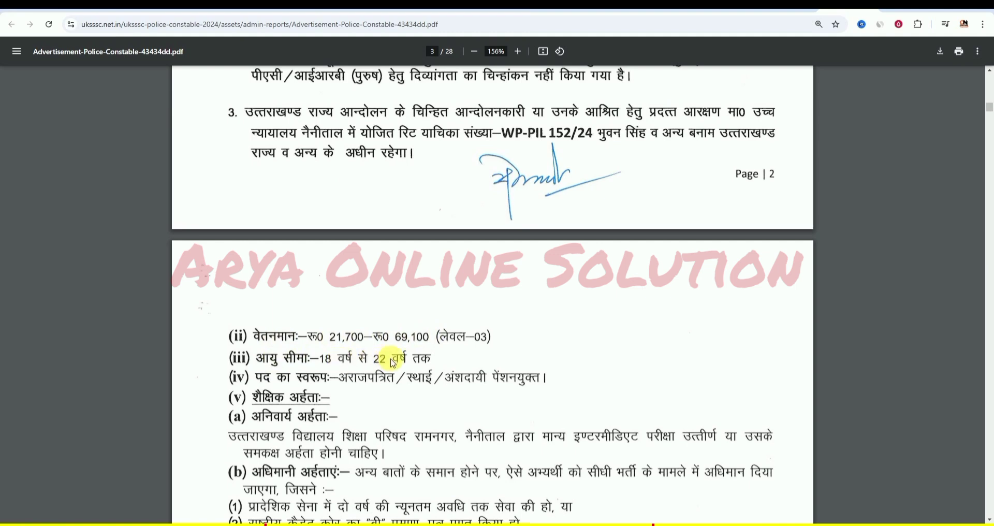
# - Read the eligibility and physical standards on pages 3–4, then return to the registration instructions
pyautogui.scroll(-1, 392, 362)
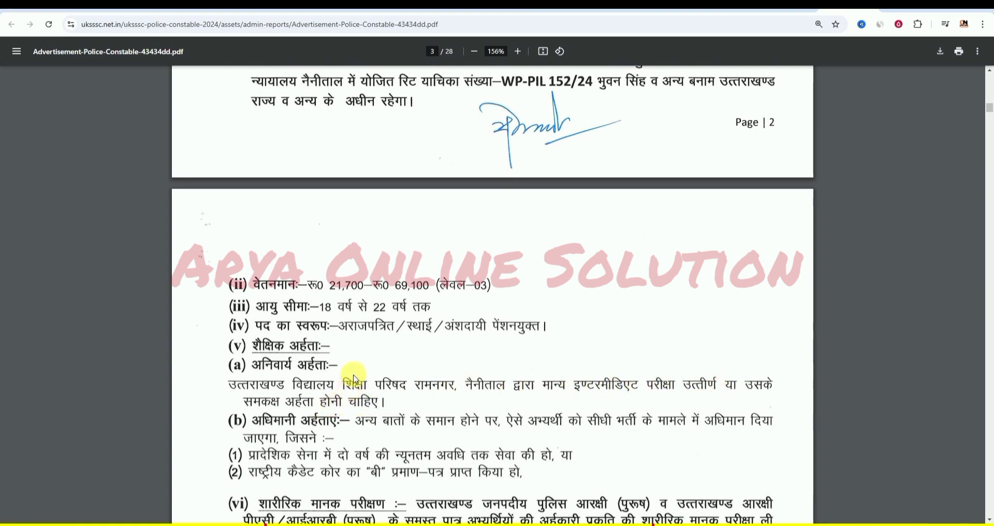
pyautogui.scroll(-3, 354, 380)
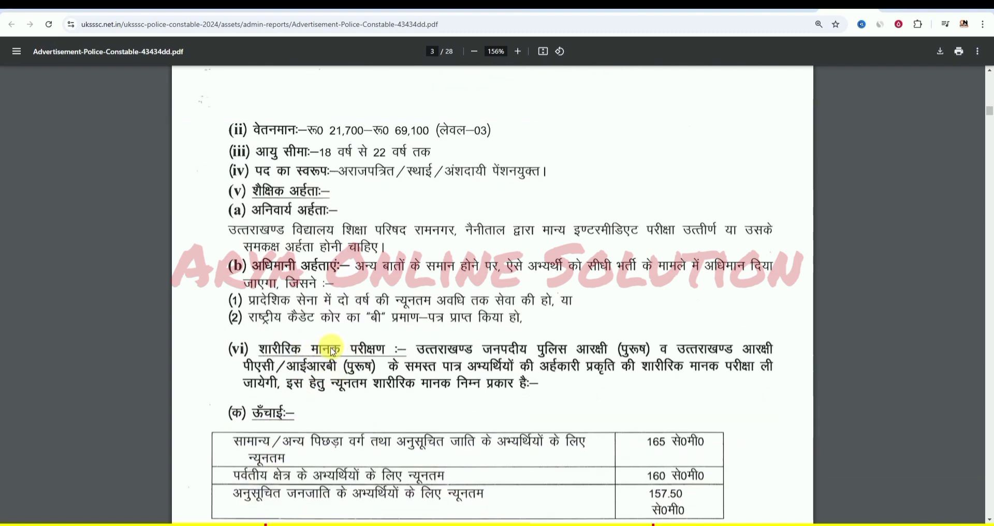
pyautogui.scroll(-1, 332, 351)
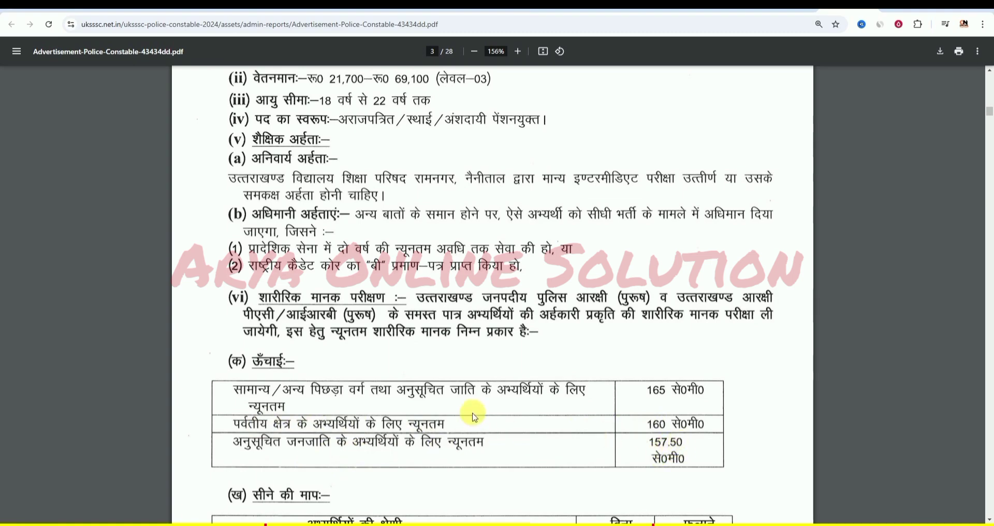
pyautogui.scroll(-3, 440, 415)
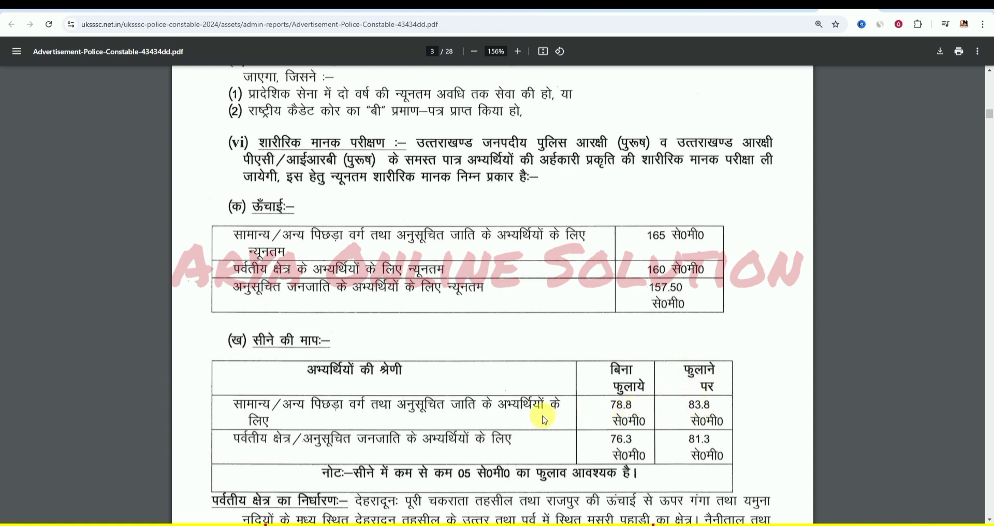
pyautogui.scroll(-1, 541, 417)
pyautogui.scroll(-9, 476, 335)
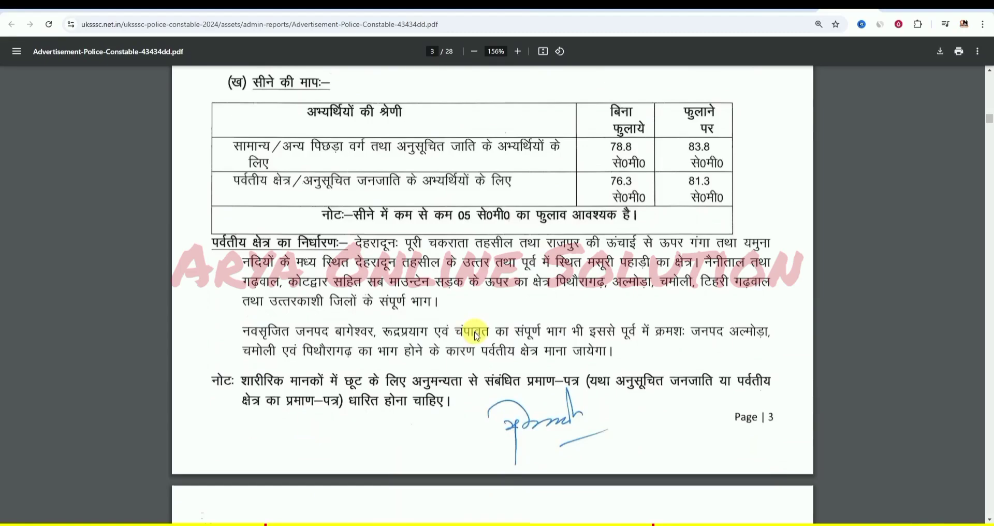
pyautogui.scroll(-4, 477, 328)
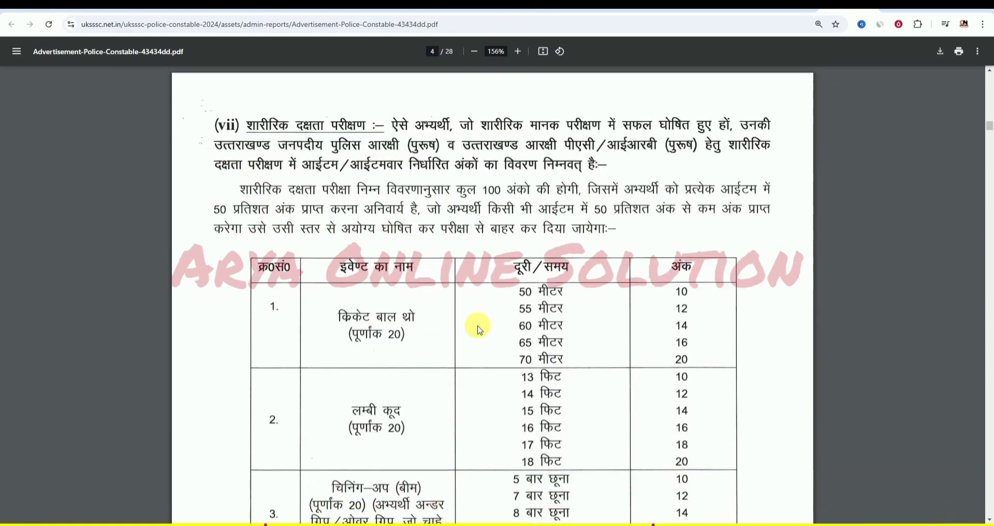
pyautogui.scroll(-4, 479, 329)
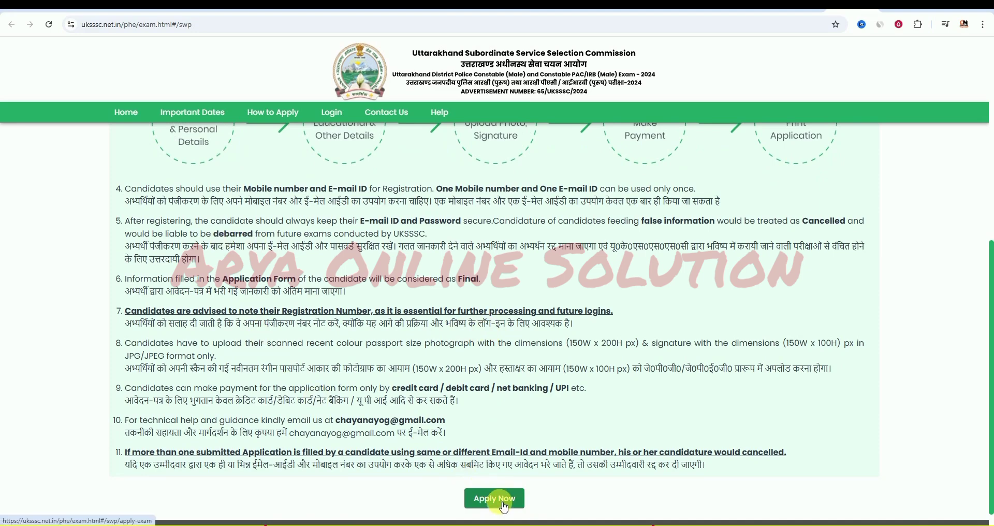
# - Start the Apply Now form and answer No to the 3-year Home Guard service question
pyautogui.click(494, 499)
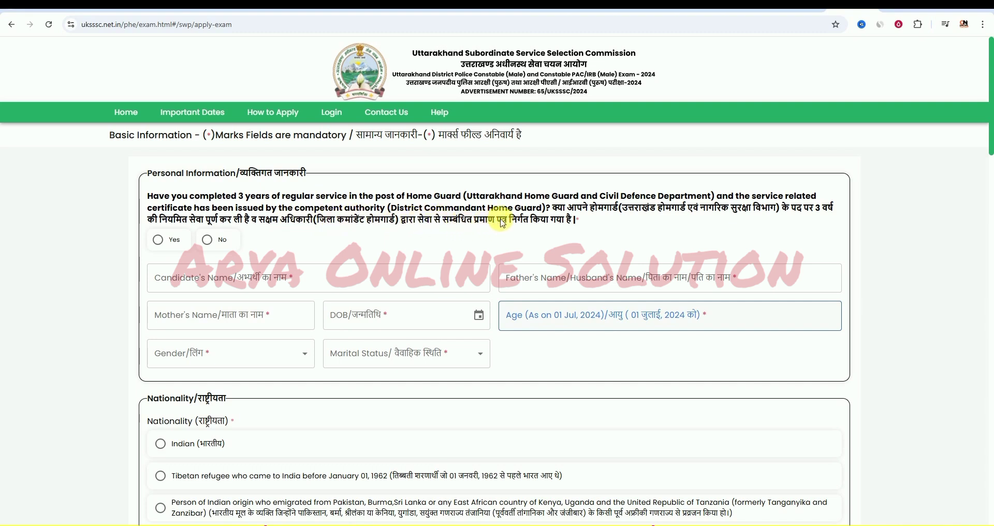
pyautogui.click(163, 242)
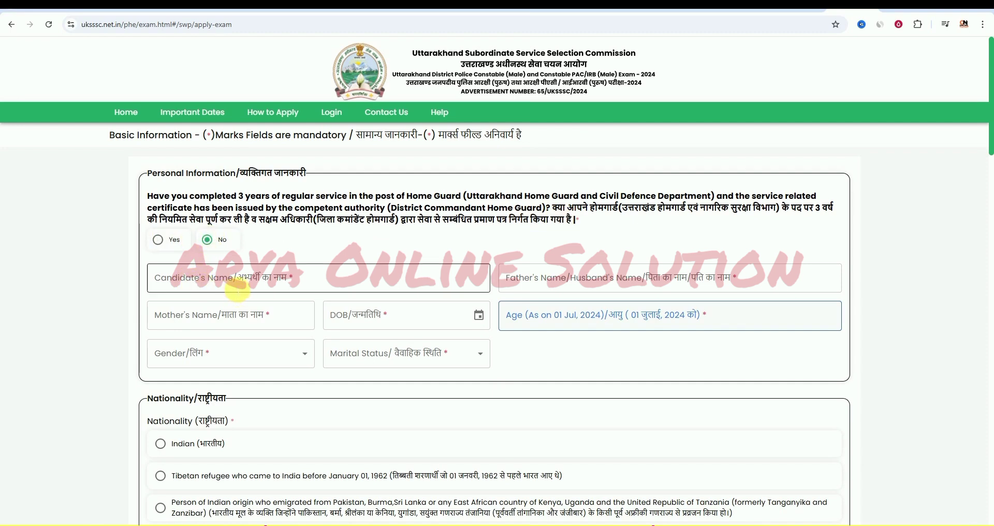
# - Enter the candidate's name in capital letters in Candidate's Name
pyautogui.click(237, 290)
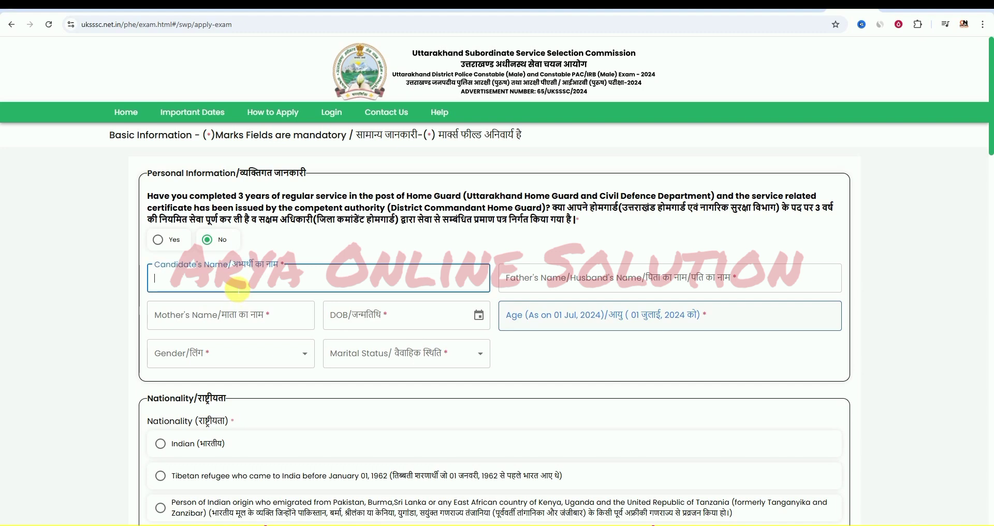
pyautogui.press('capslock')
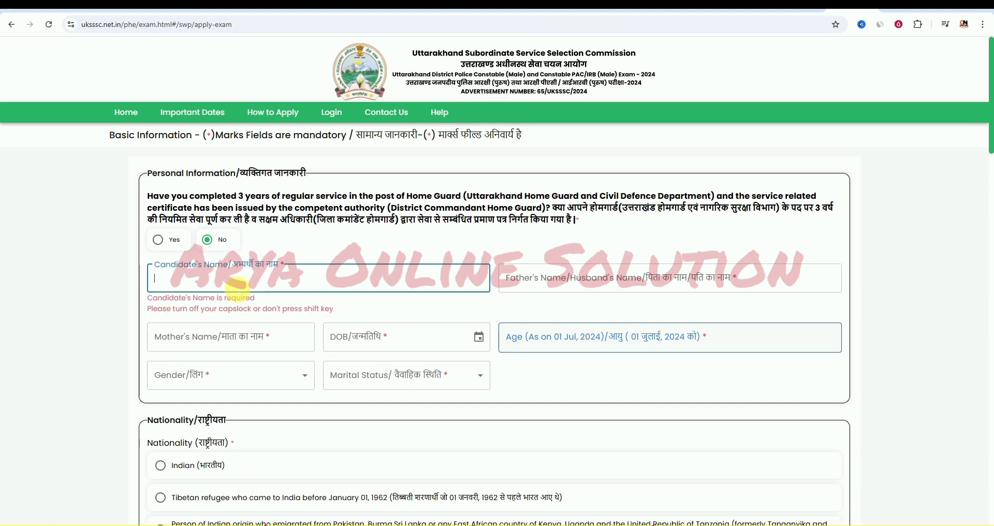
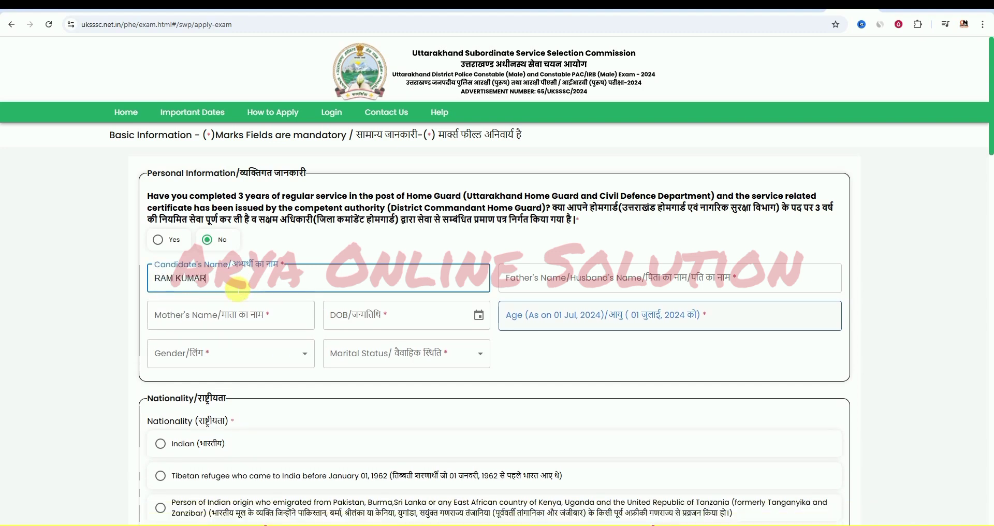
pyautogui.press('Tab')
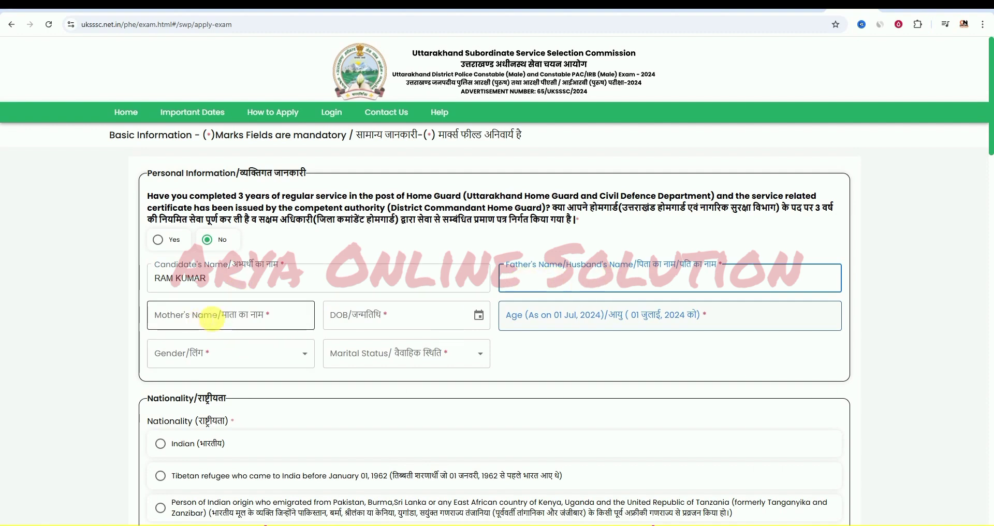
# - Set date of birth to 01/01/2004, giving an age of 20 years 6 months 1 days
pyautogui.click(478, 319)
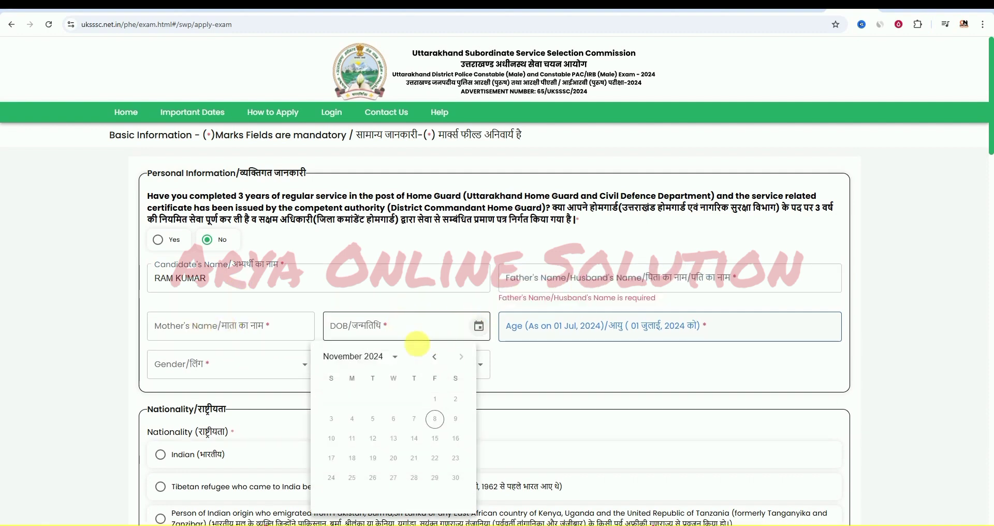
pyautogui.click(385, 359)
pyautogui.scroll(-1, 422, 400)
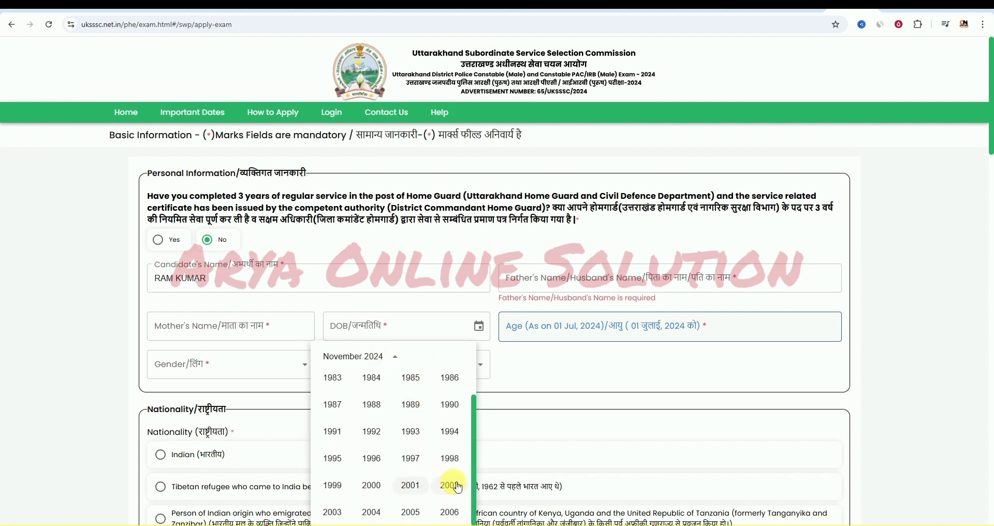
pyautogui.click(373, 512)
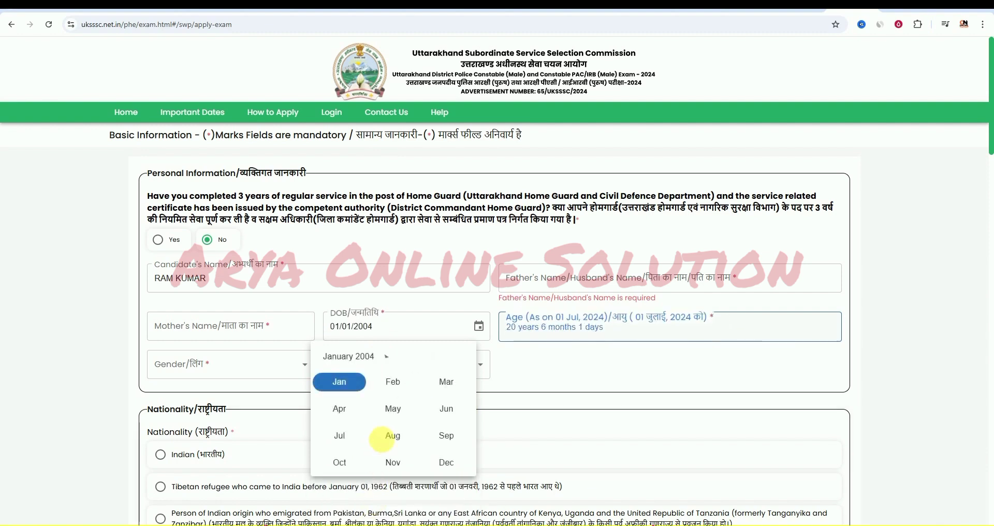
pyautogui.click(342, 383)
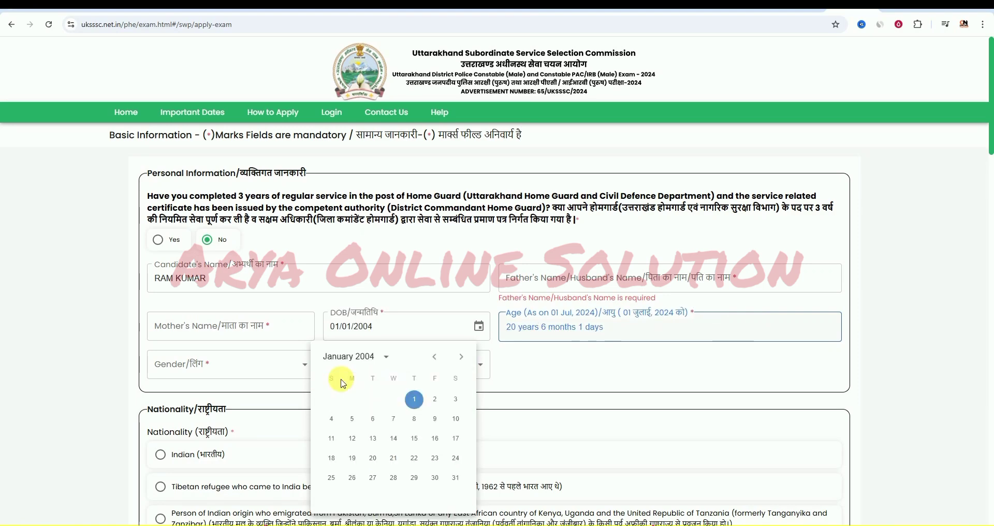
pyautogui.click(652, 362)
pyautogui.scroll(-1, 352, 333)
pyautogui.scroll(-4, 352, 333)
pyautogui.scroll(2, 349, 322)
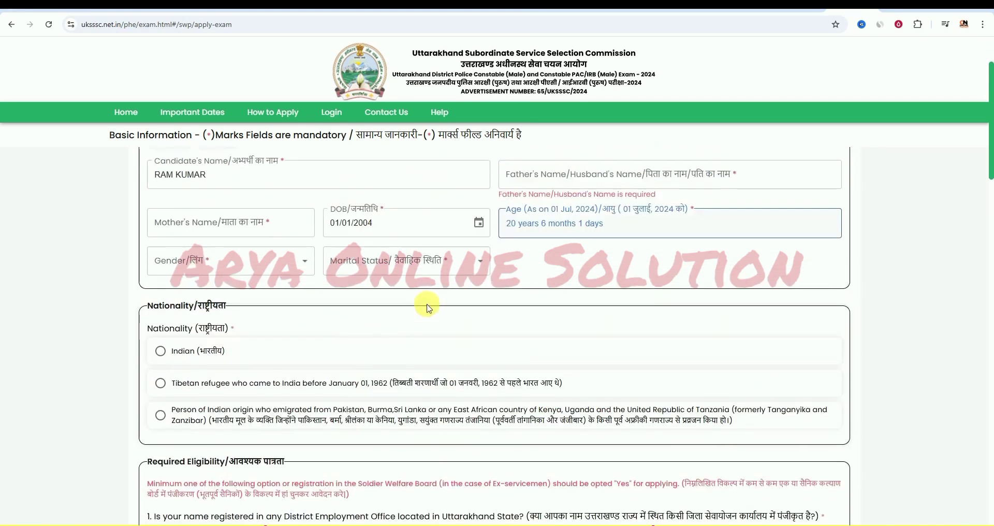
# - Choose Male for Gender, Unmarried for Marital Status, and Indian for nationality
pyautogui.click(245, 268)
pyautogui.click(221, 309)
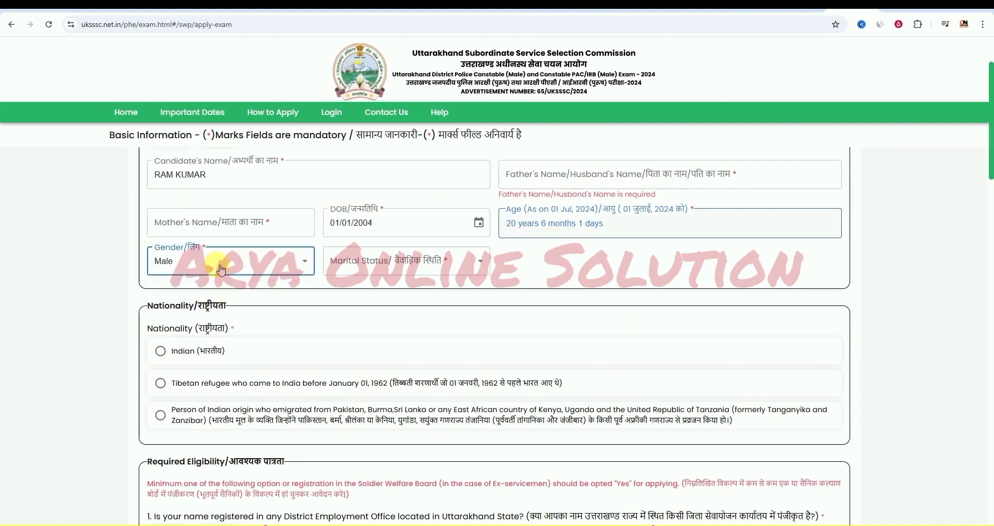
pyautogui.scroll(-1, 232, 265)
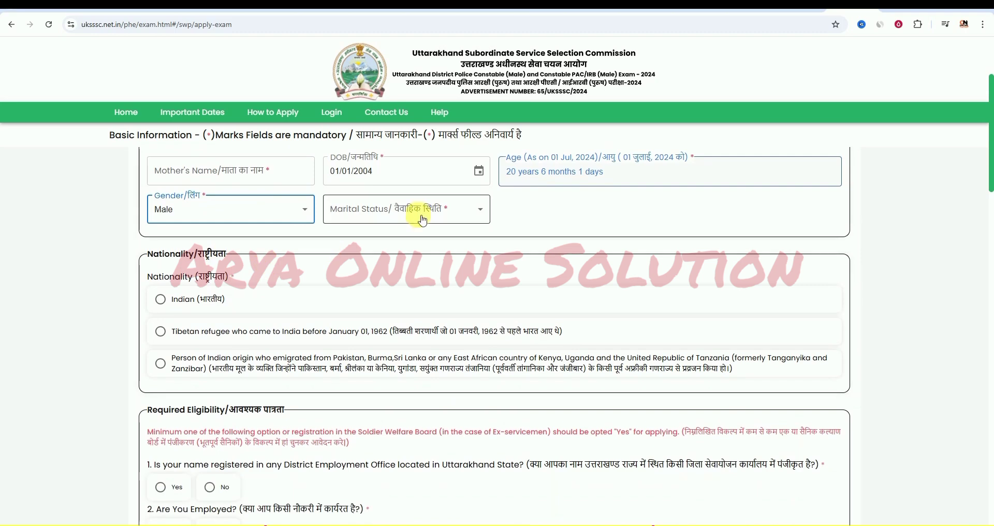
pyautogui.click(418, 218)
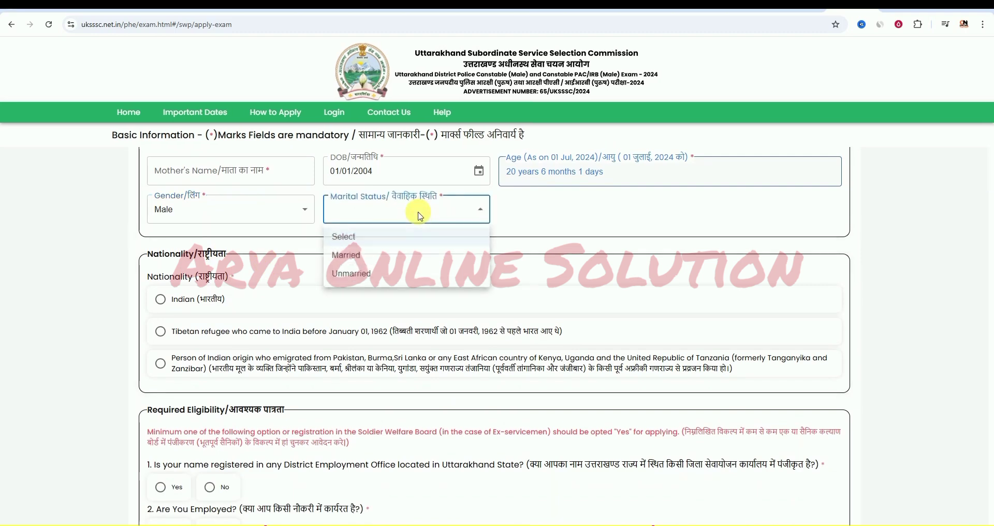
pyautogui.click(402, 274)
pyautogui.scroll(-1, 393, 273)
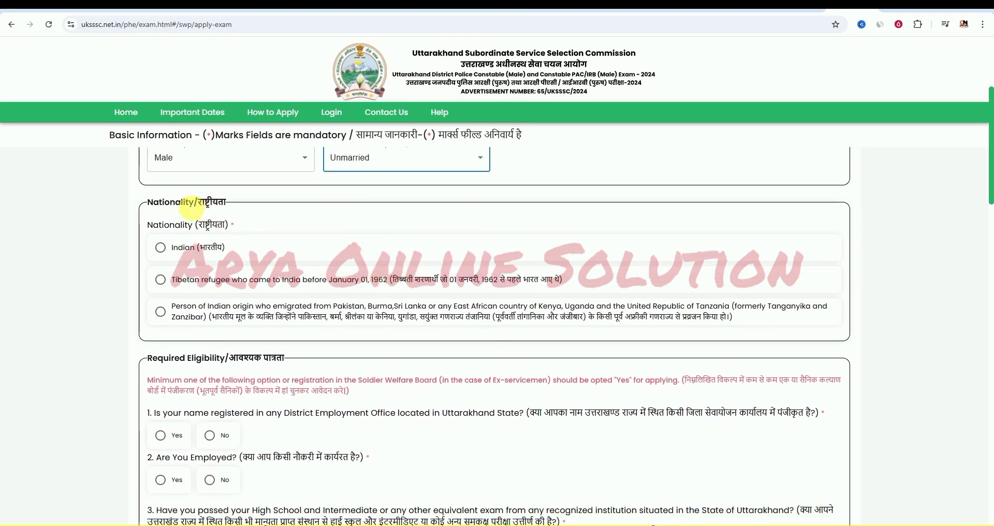
pyautogui.click(162, 248)
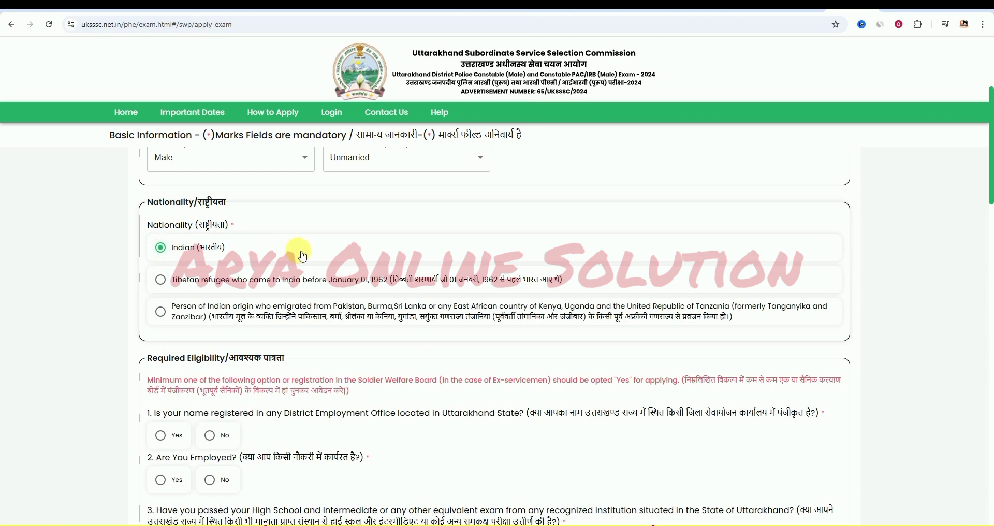
pyautogui.scroll(-2, 299, 254)
pyautogui.scroll(-1, 298, 255)
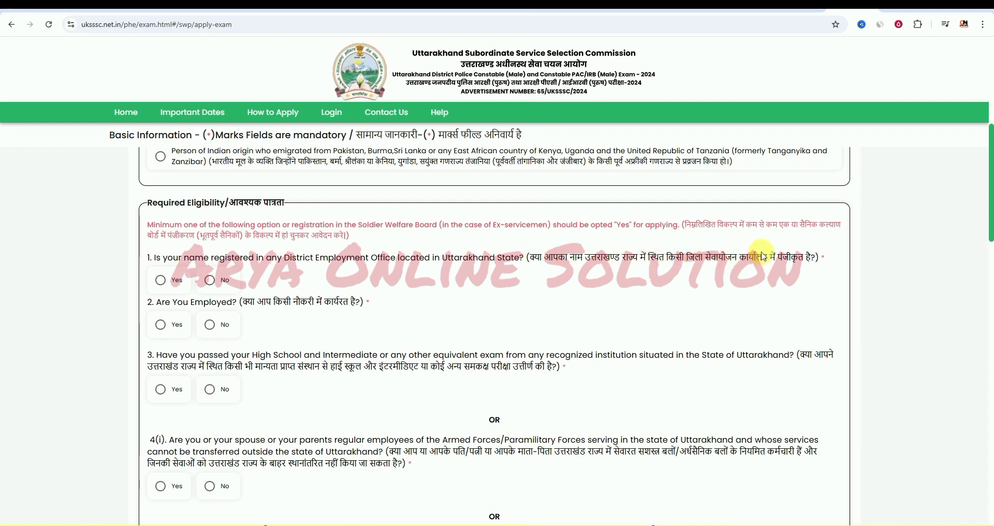
# - Answer Yes to Uttarakhand employment office registration
pyautogui.click(165, 281)
pyautogui.click(220, 283)
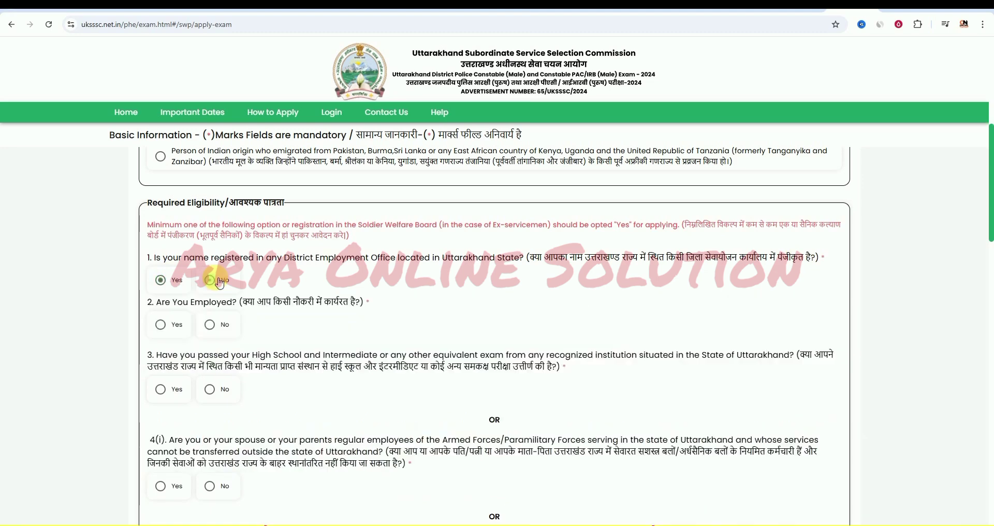
pyautogui.click(164, 281)
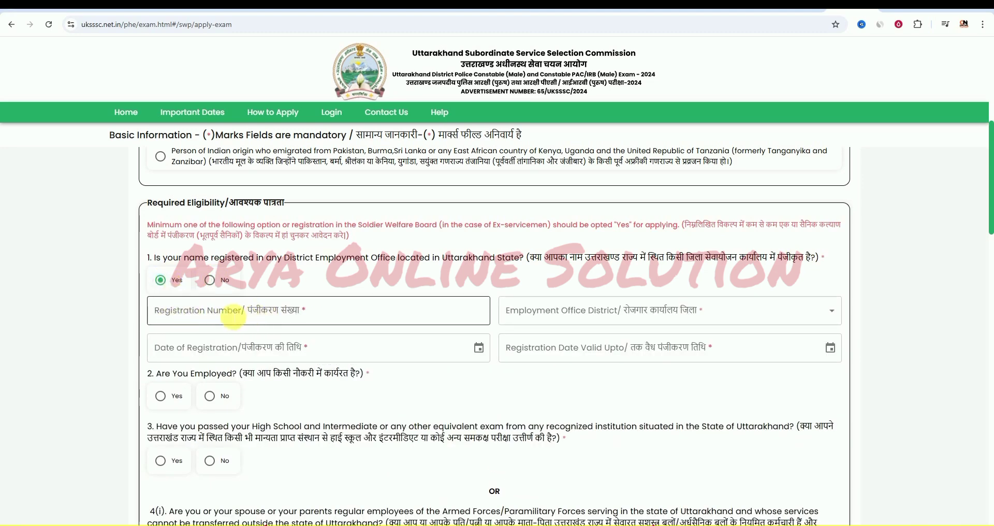
# - Leave the employment office district unselected and answer No to 'Are You Employed?'
pyautogui.click(676, 314)
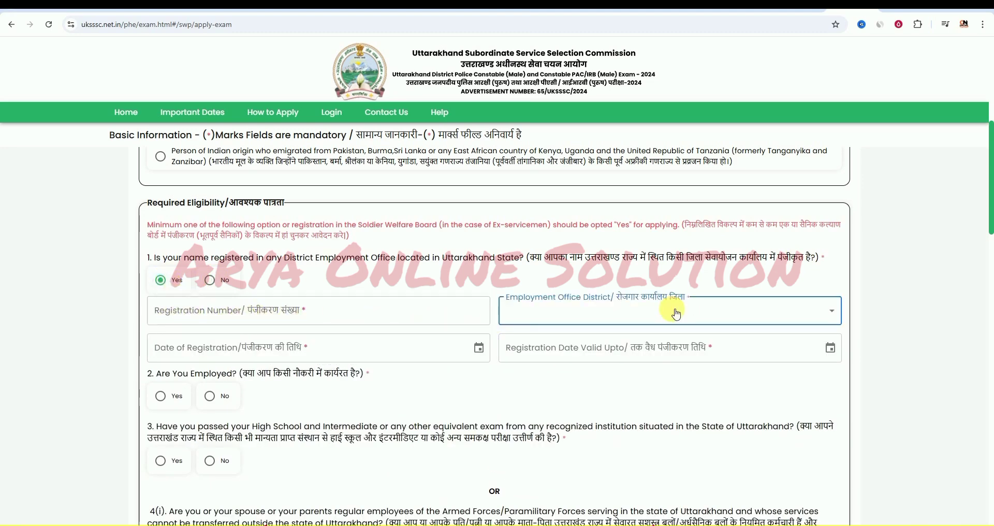
pyautogui.click(623, 311)
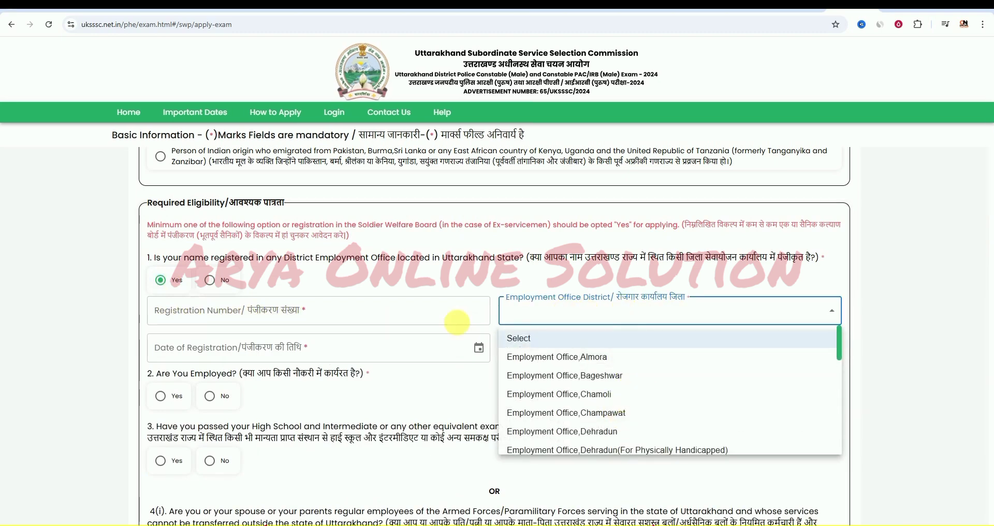
pyautogui.click(107, 343)
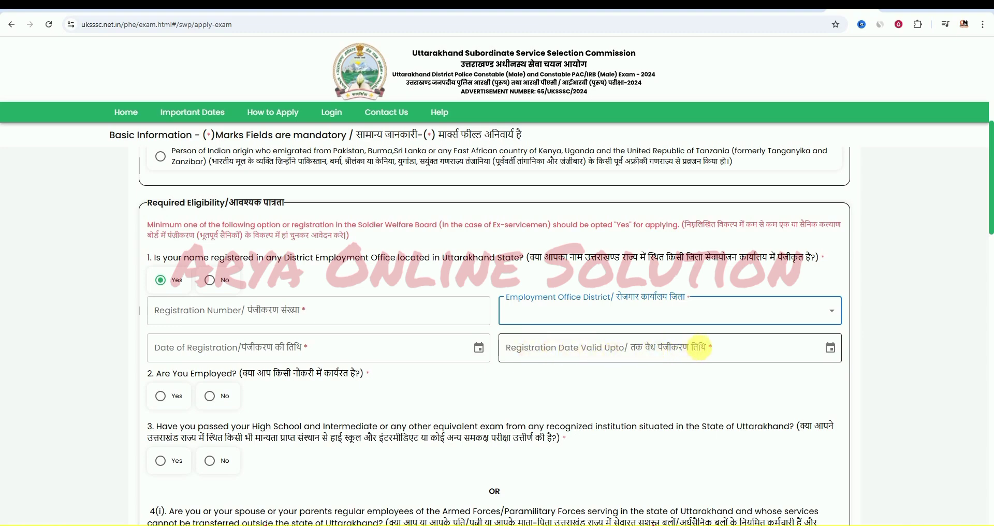
pyautogui.scroll(-2, 399, 382)
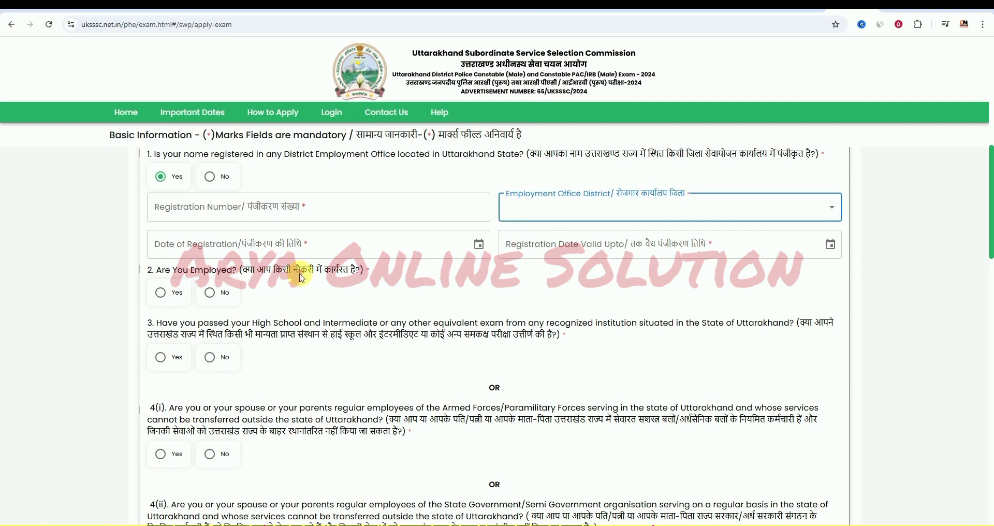
pyautogui.click(217, 296)
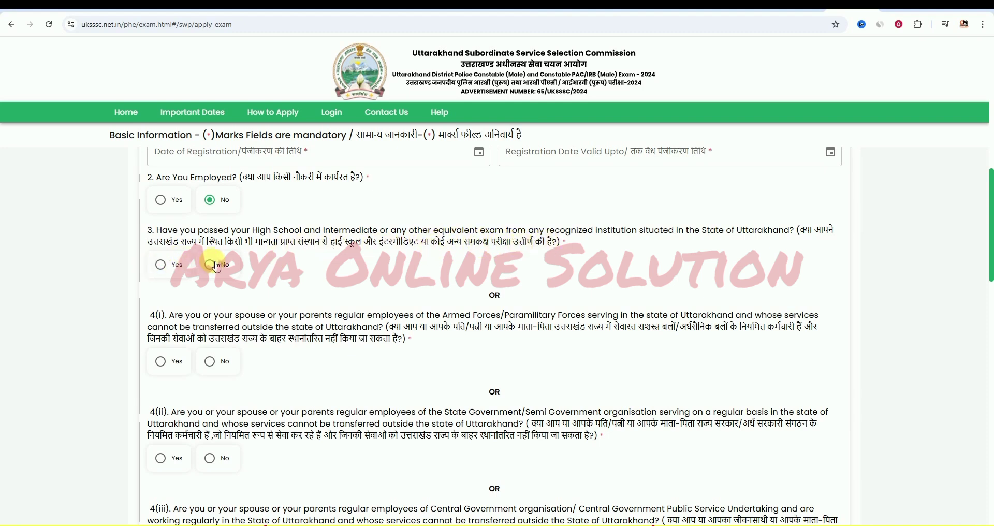
# - Answer Yes to Uttarakhand High School, and No to armed forces, state and central employee questions
pyautogui.click(161, 264)
pyautogui.scroll(-1, 388, 279)
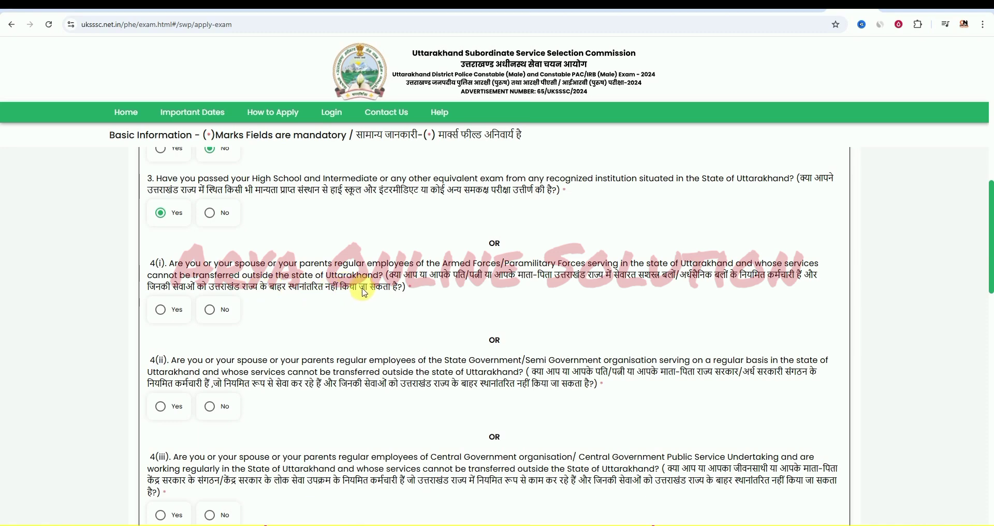
pyautogui.click(210, 309)
pyautogui.scroll(-1, 346, 337)
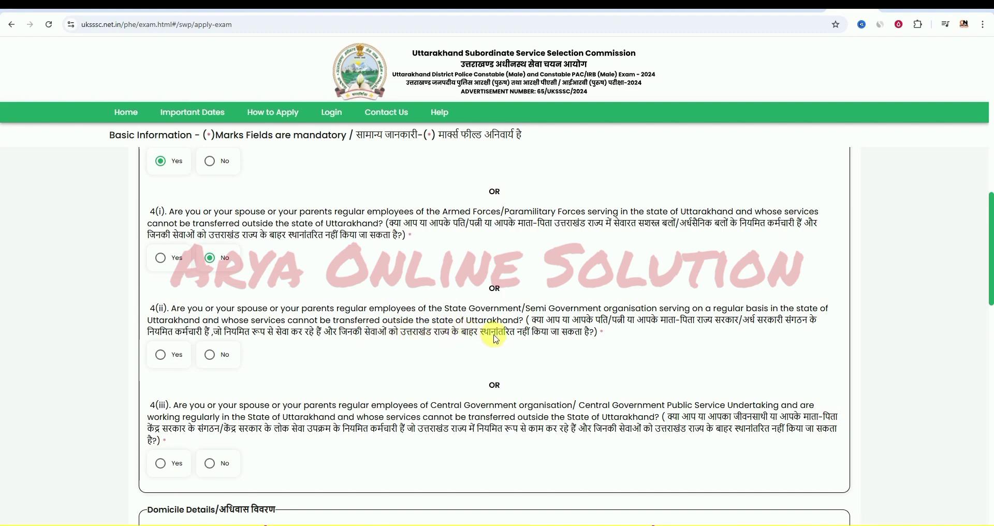
pyautogui.click(214, 356)
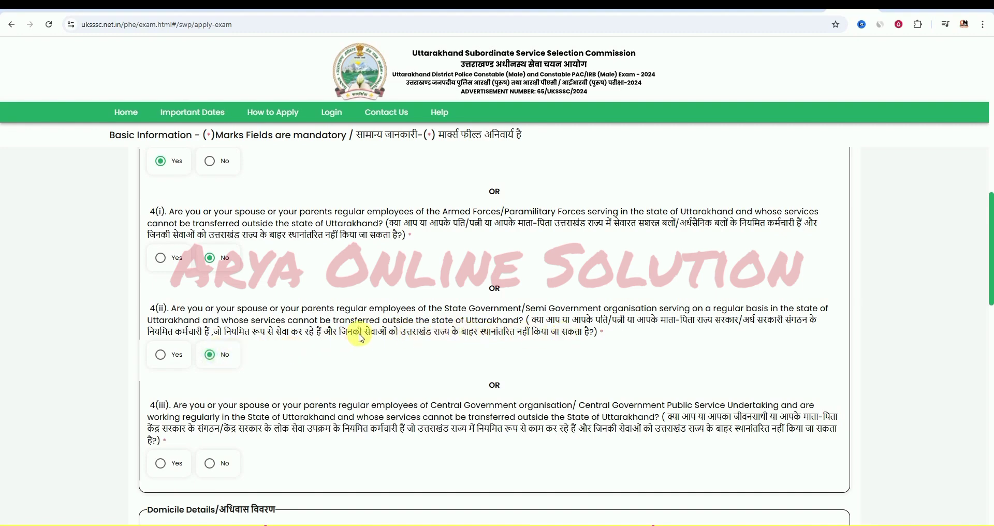
pyautogui.scroll(-1, 563, 373)
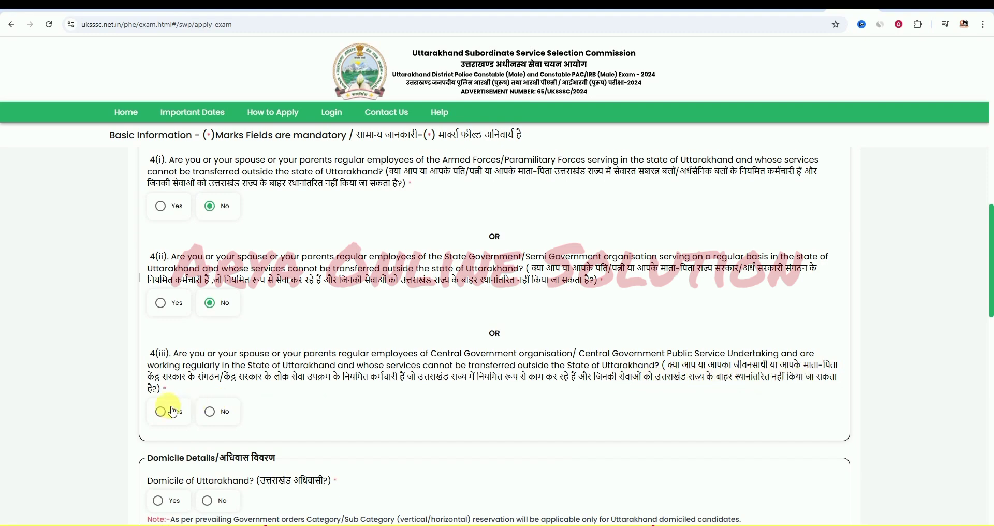
pyautogui.click(209, 412)
pyautogui.scroll(-4, 359, 362)
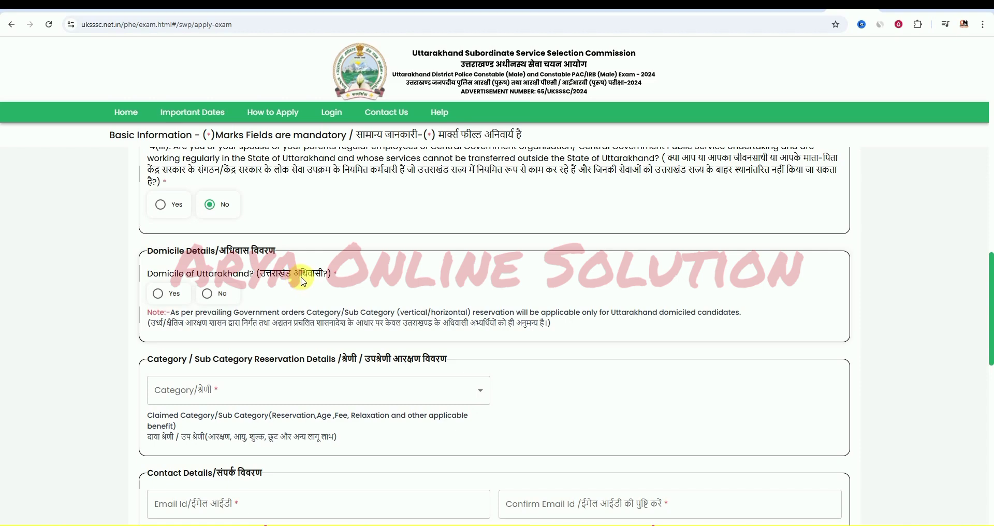
# - Set Uttarakhand domicile to Yes after the mandatory-Yes message rejects No
pyautogui.click(162, 297)
pyautogui.click(207, 293)
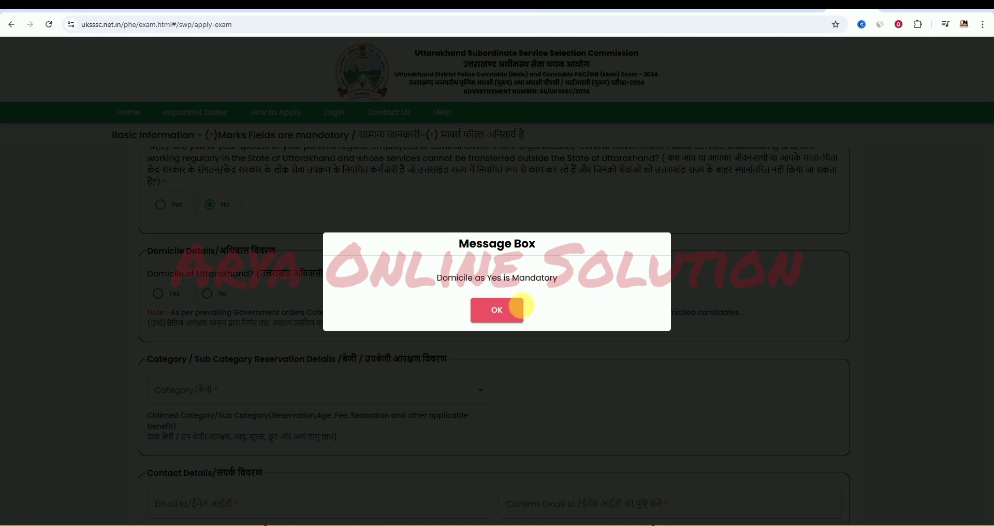
pyautogui.click(499, 310)
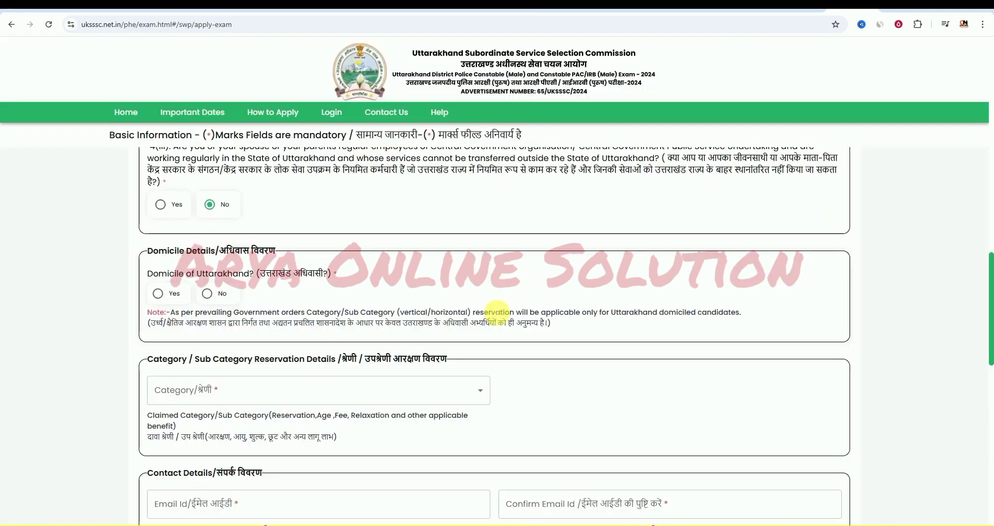
pyautogui.click(168, 298)
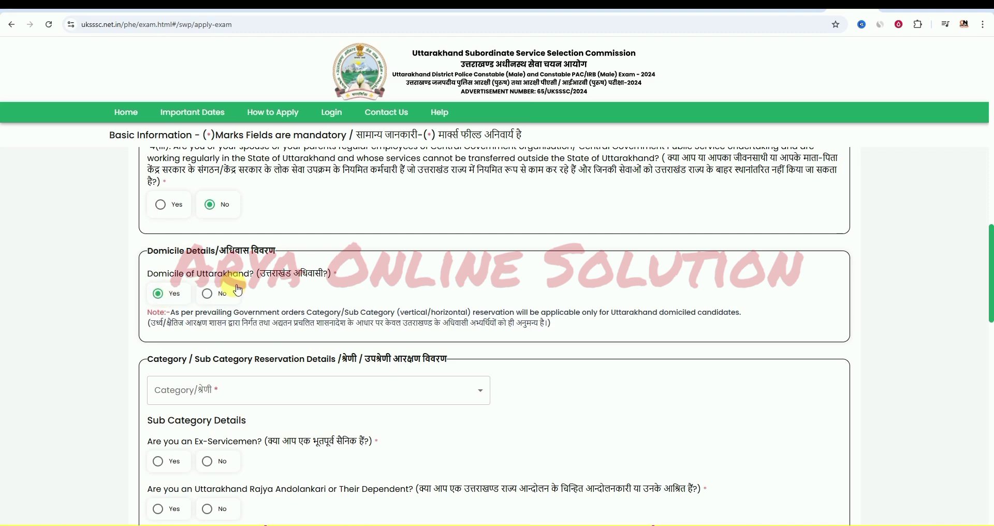
pyautogui.scroll(-1, 237, 292)
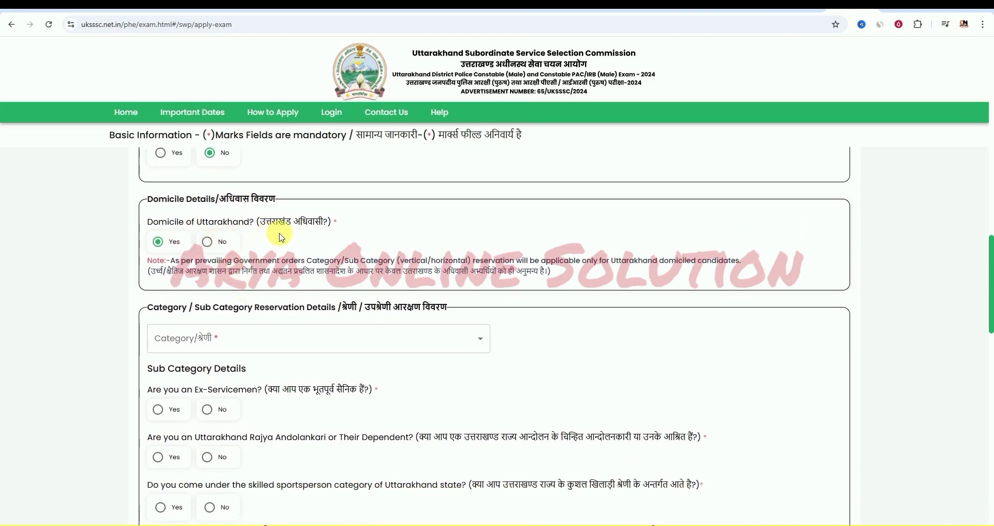
pyautogui.scroll(-1, 311, 222)
pyautogui.scroll(-1, 314, 223)
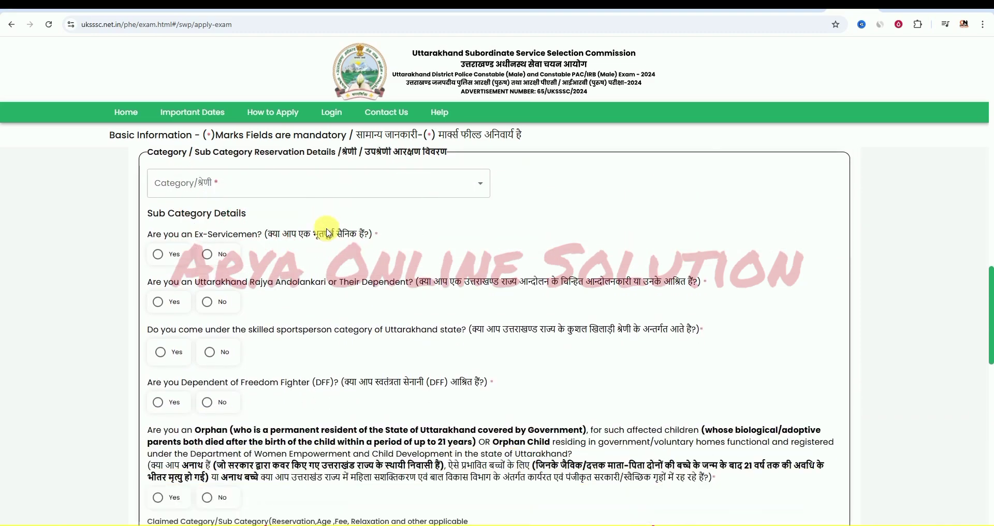
# - Select OBC as the category with City Magistrate as the certificate issuing authority
pyautogui.click(324, 198)
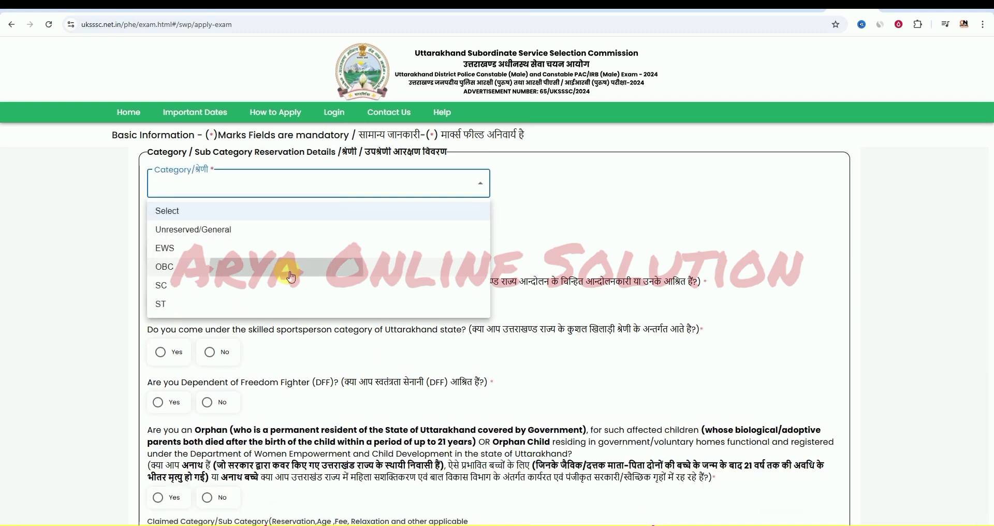
pyautogui.click(291, 269)
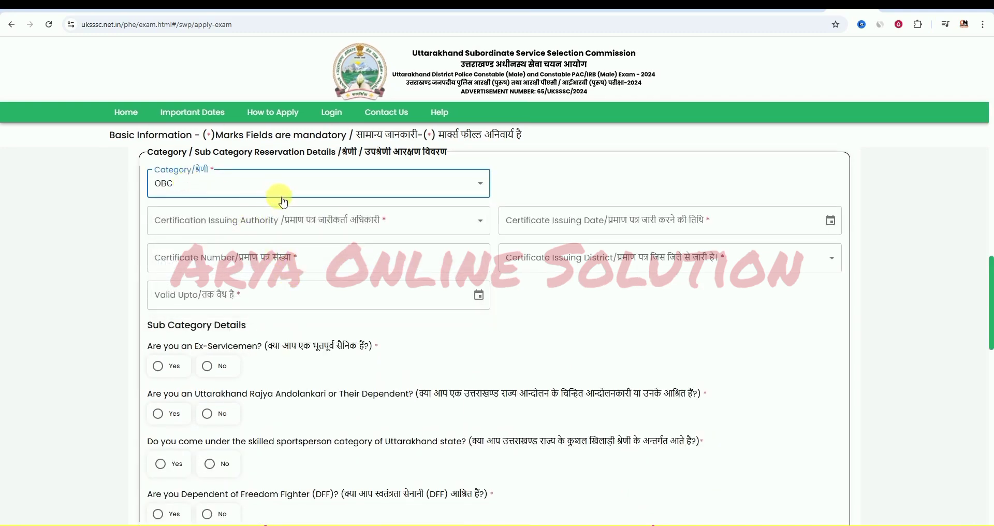
pyautogui.click(275, 220)
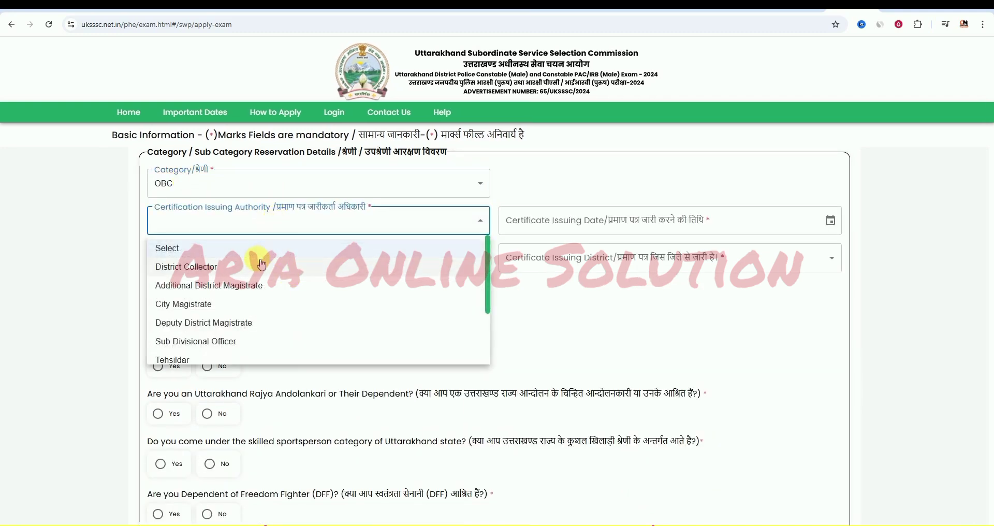
pyautogui.click(264, 304)
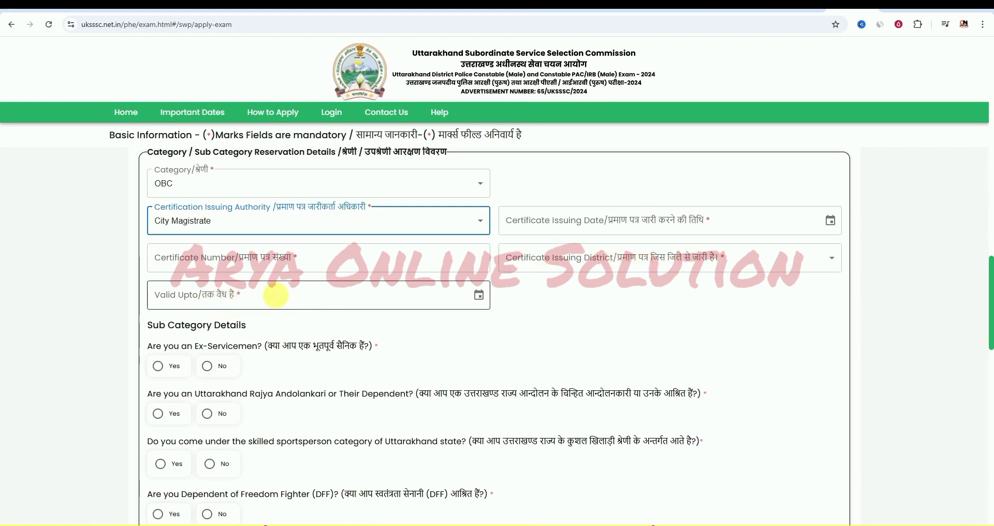
pyautogui.scroll(-1, 414, 326)
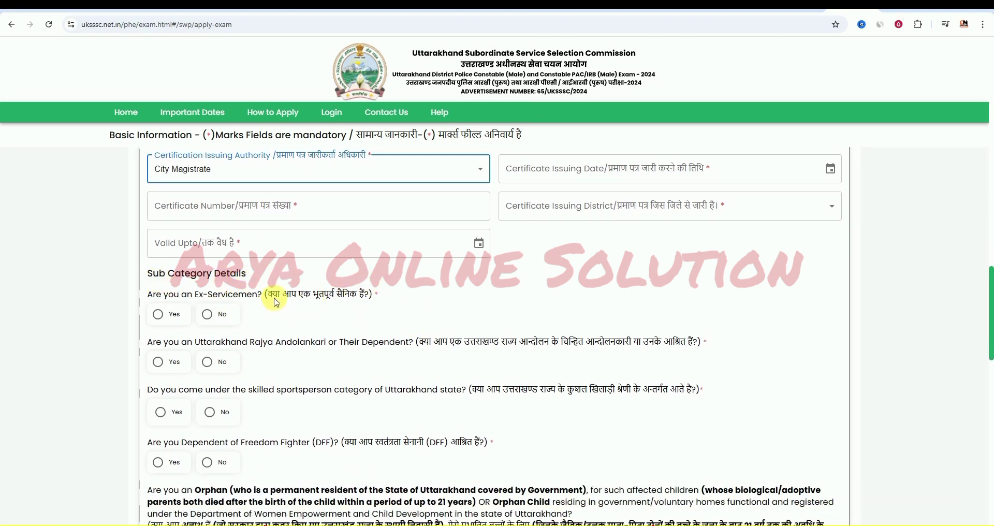
# - Mark No for the Ex-Servicemen, Rajya Andolankari, skilled sportsperson, DFF and Orphan questions
pyautogui.click(224, 318)
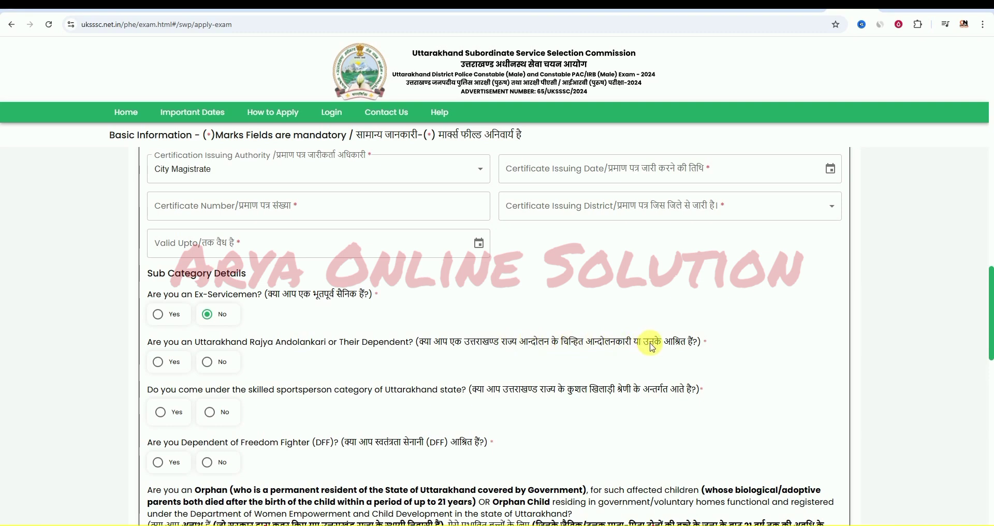
pyautogui.click(208, 366)
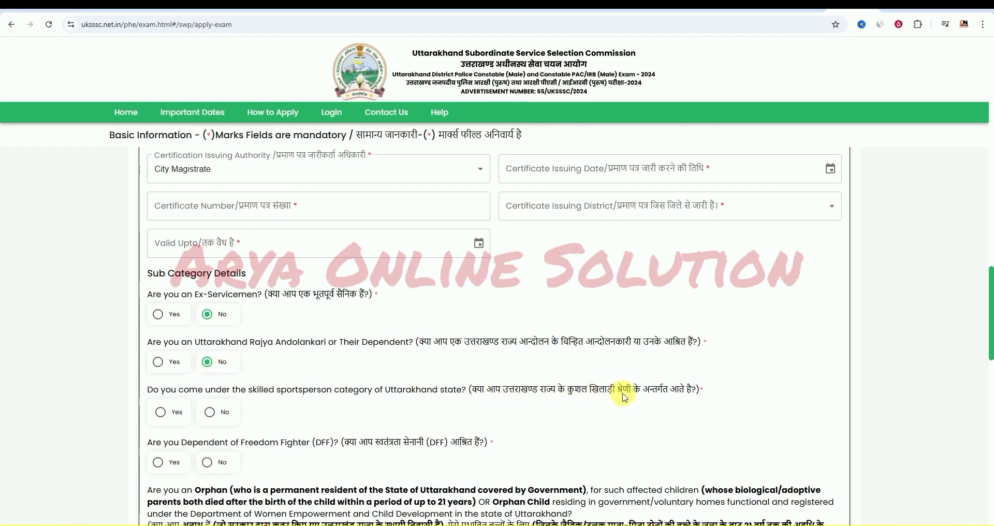
pyautogui.click(209, 412)
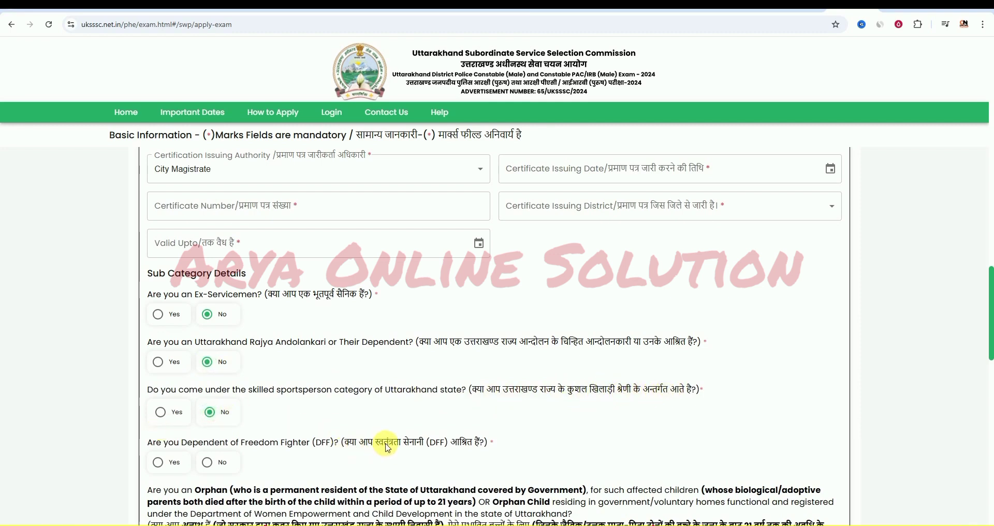
pyautogui.click(207, 462)
pyautogui.scroll(-3, 388, 443)
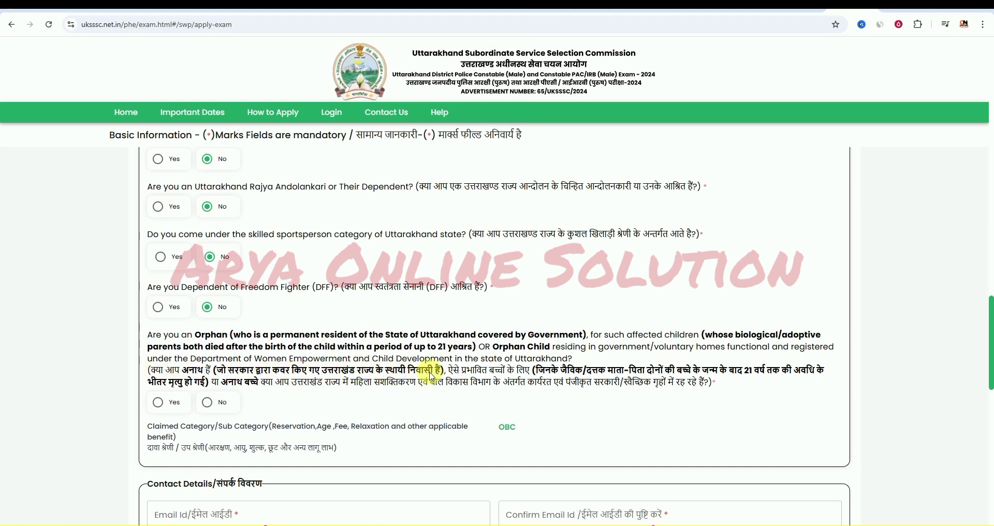
pyautogui.click(207, 402)
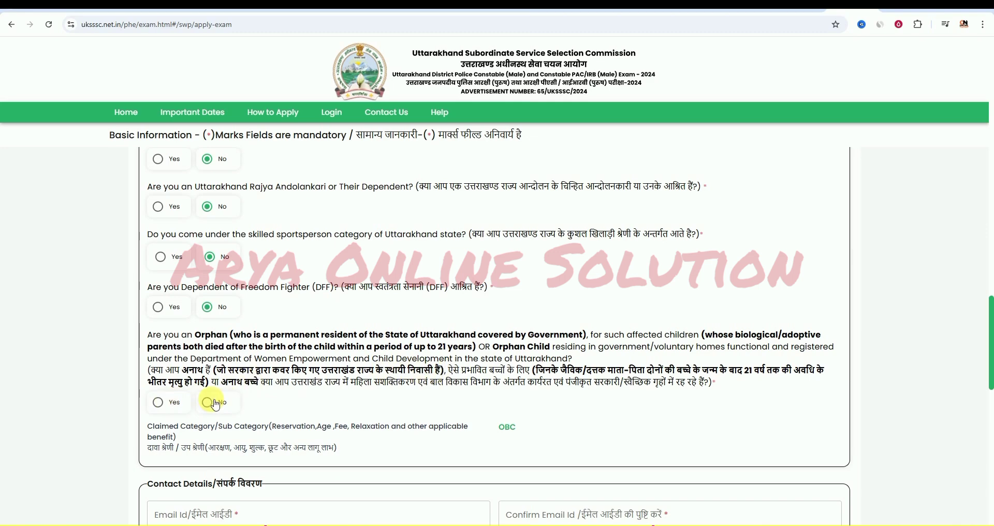
pyautogui.scroll(-6, 437, 347)
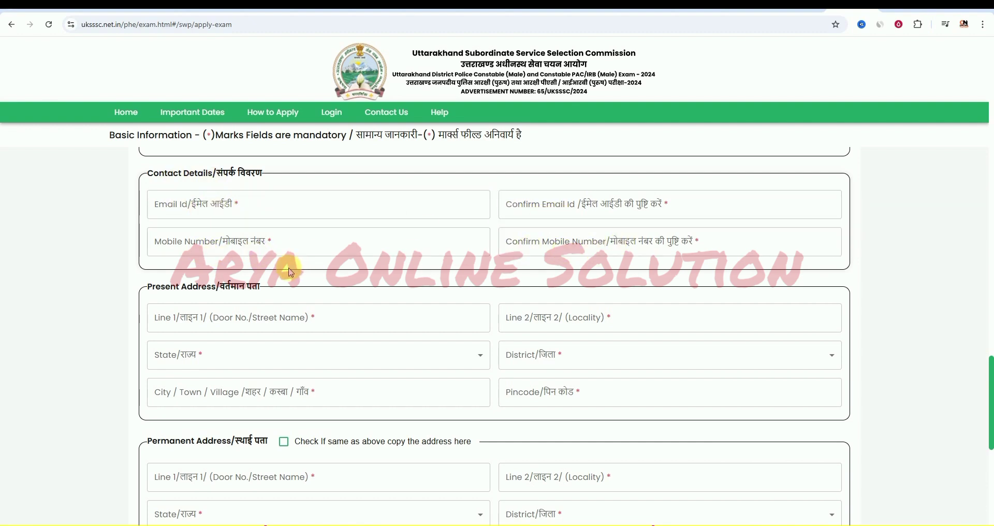
pyautogui.scroll(-1, 265, 267)
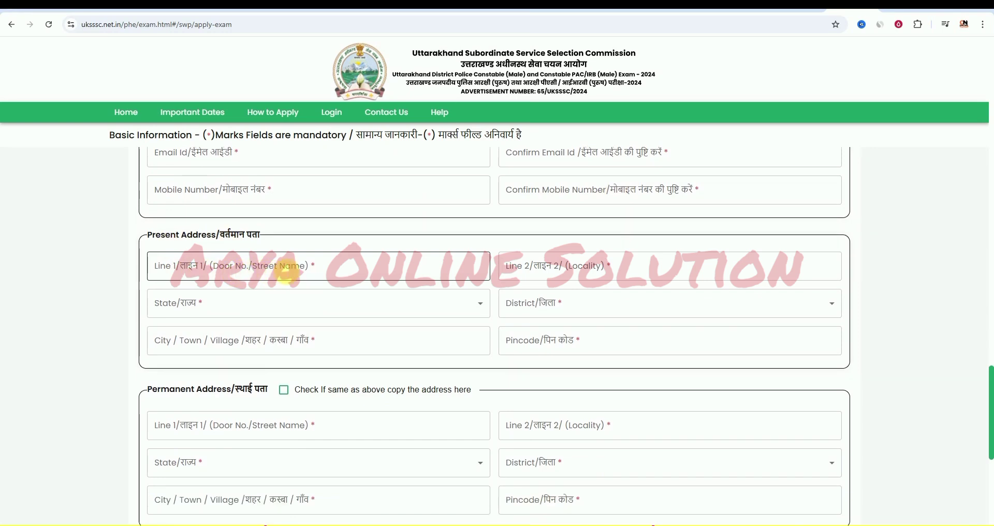
pyautogui.click(243, 311)
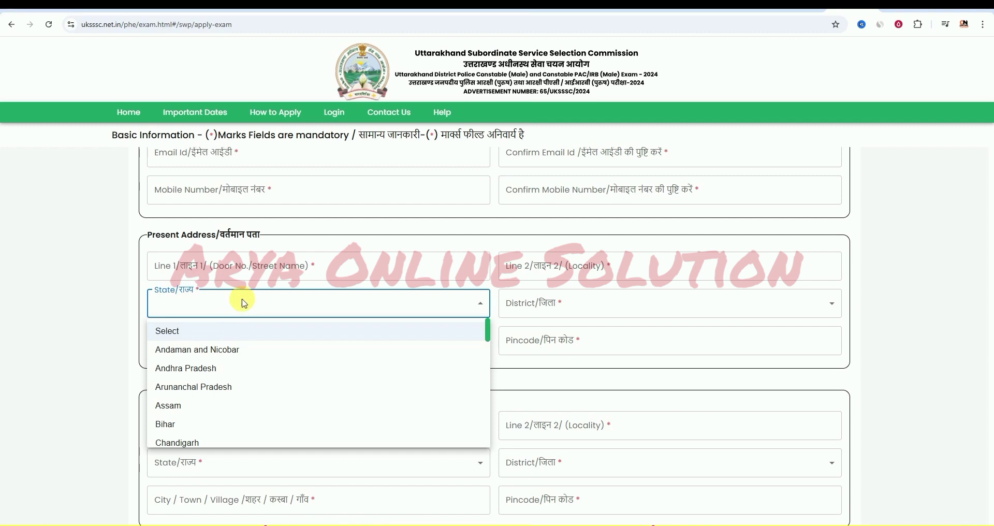
pyautogui.click(245, 303)
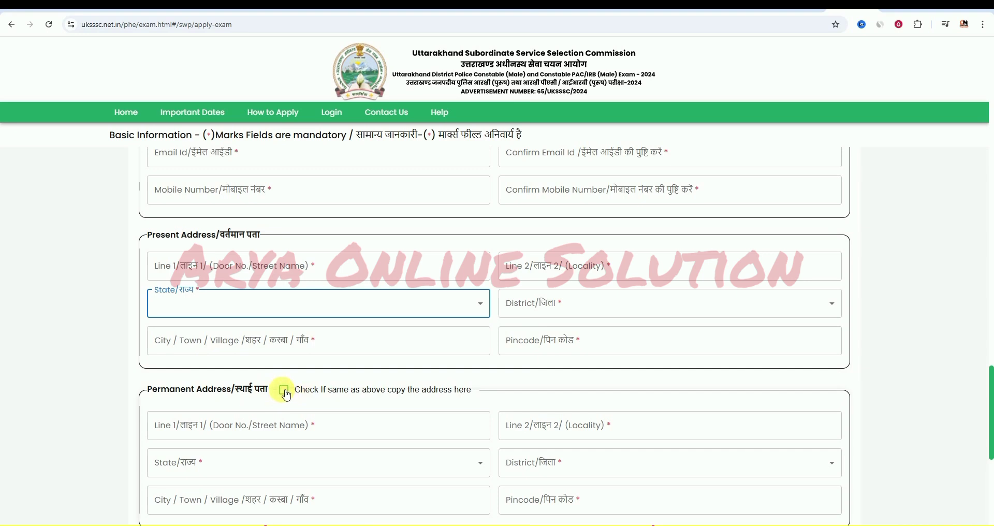
pyautogui.scroll(-4, 284, 337)
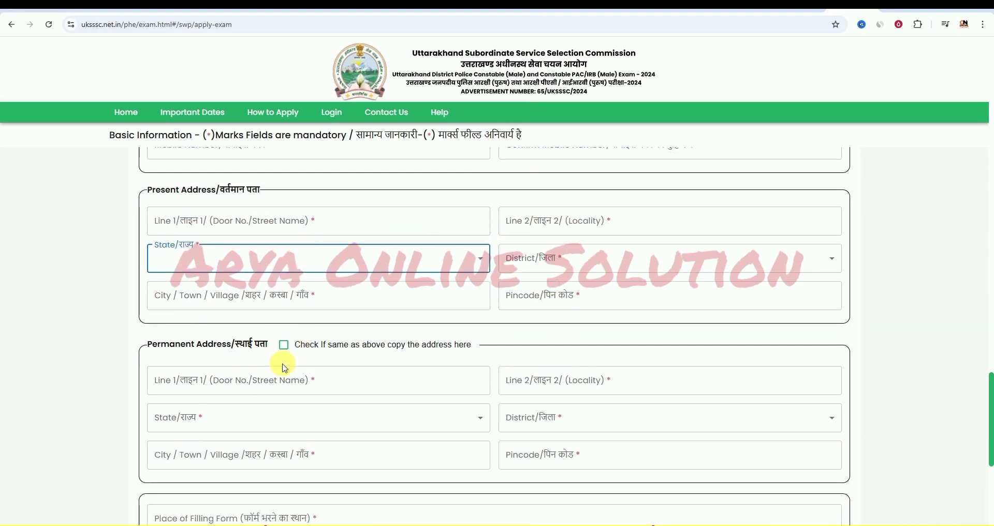
pyautogui.scroll(-1, 304, 340)
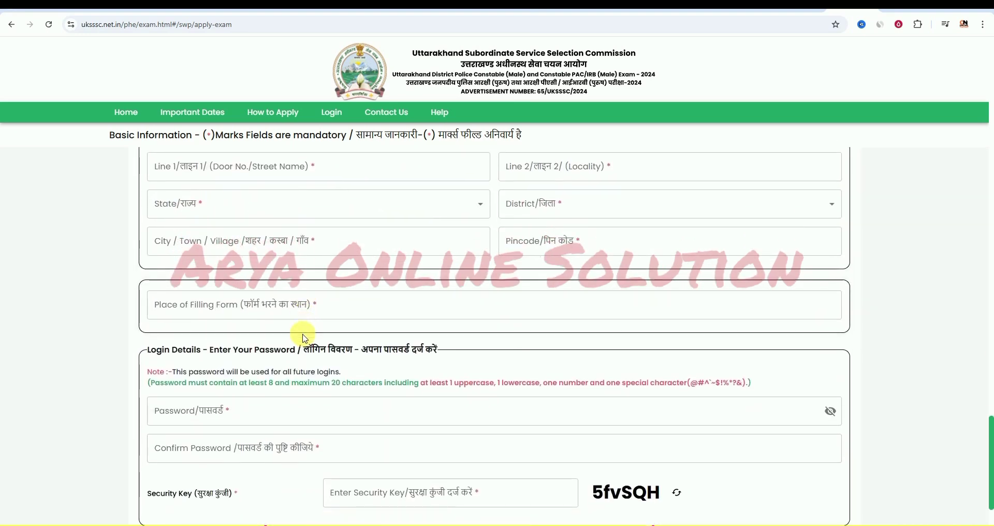
pyautogui.scroll(-1, 303, 334)
pyautogui.scroll(-1, 290, 356)
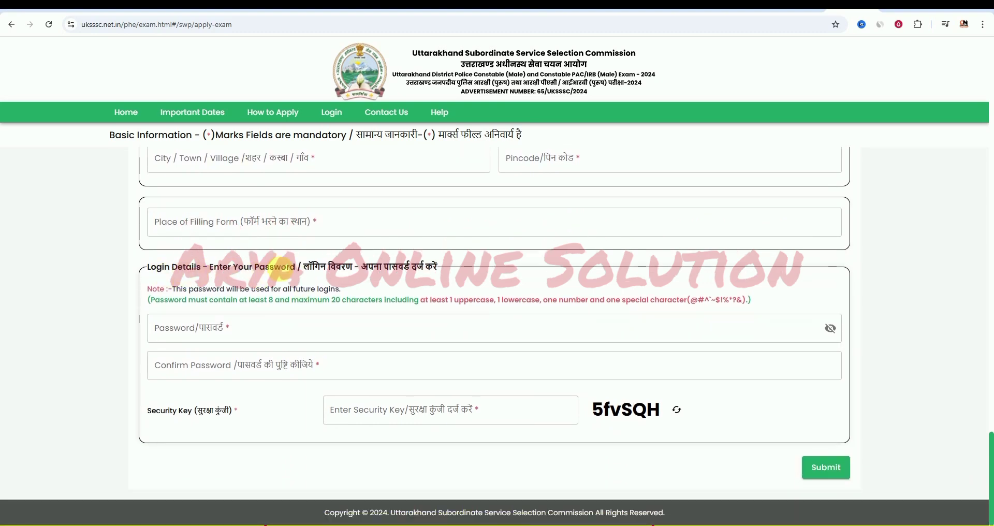
# - Select the saved password in the Notepad note, then minimize Notepad to return to the form
pyautogui.hotkey('alt', 'Tab')
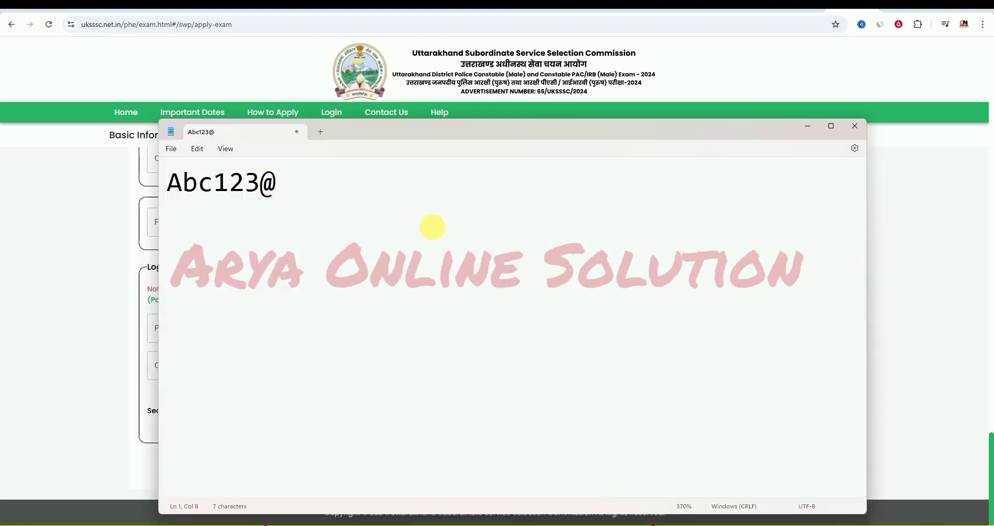
pyautogui.moveTo(176, 183); pyautogui.dragTo(775, 170)
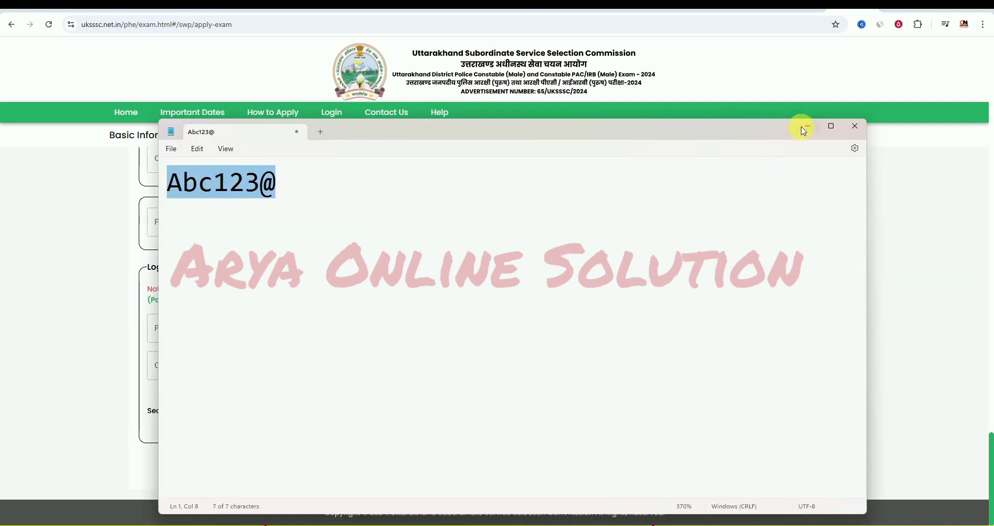
pyautogui.click(807, 128)
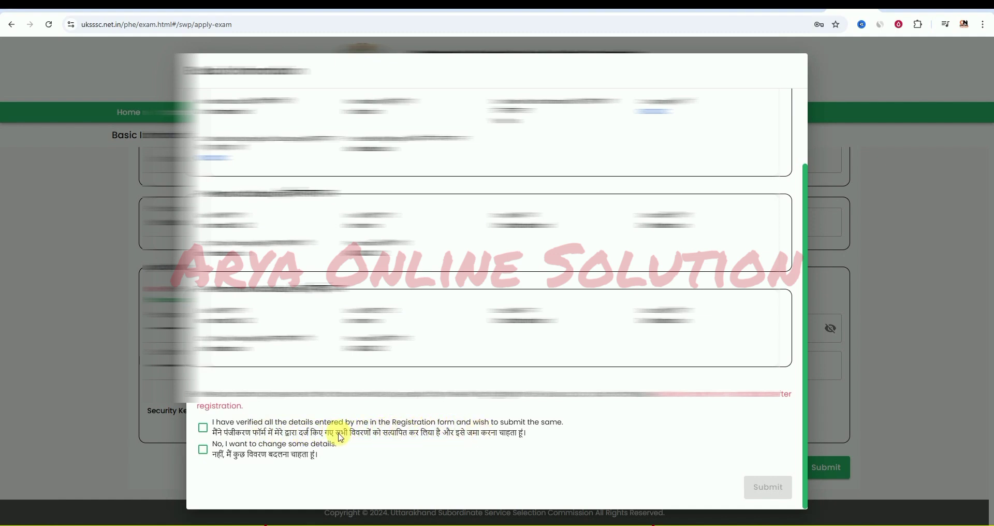
# - Tick 'I have verified all the details' in the review dialog and submit the registration
pyautogui.click(204, 429)
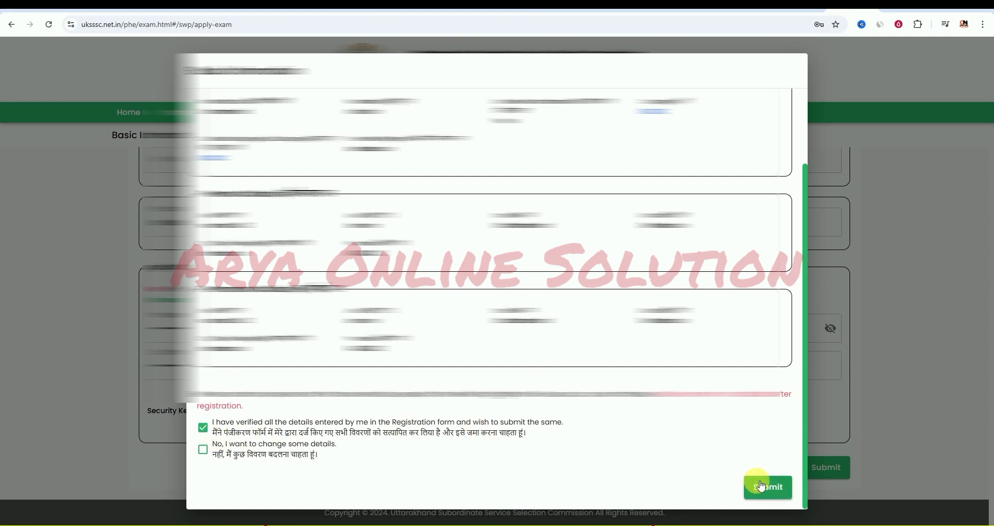
pyautogui.click(207, 454)
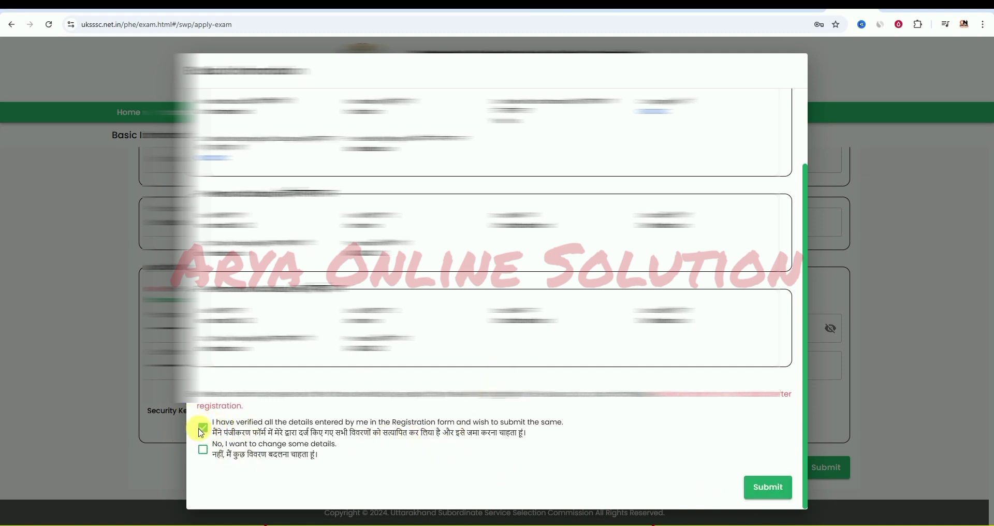
pyautogui.click(771, 488)
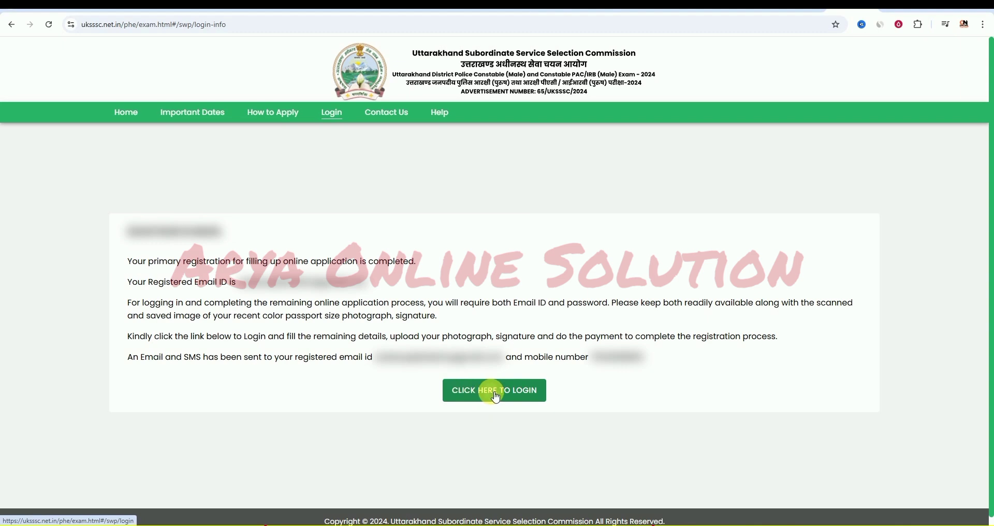
# - Follow the CLICK HERE TO LOGIN link on the registration confirmation page
pyautogui.click(495, 394)
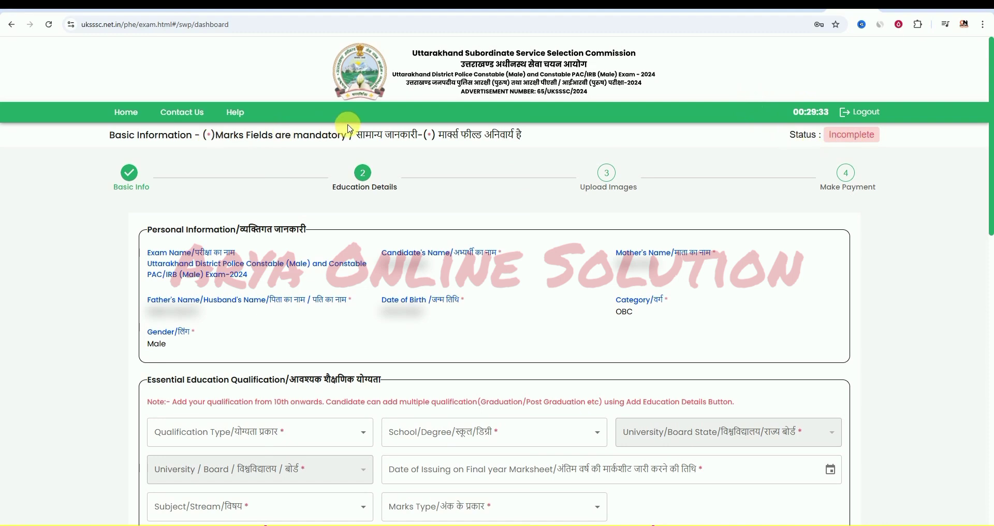
# - Enter High School(10th), board state Uttarakhand, Uttrakhand Board of School Education, passing year 2016
pyautogui.scroll(-4, 311, 293)
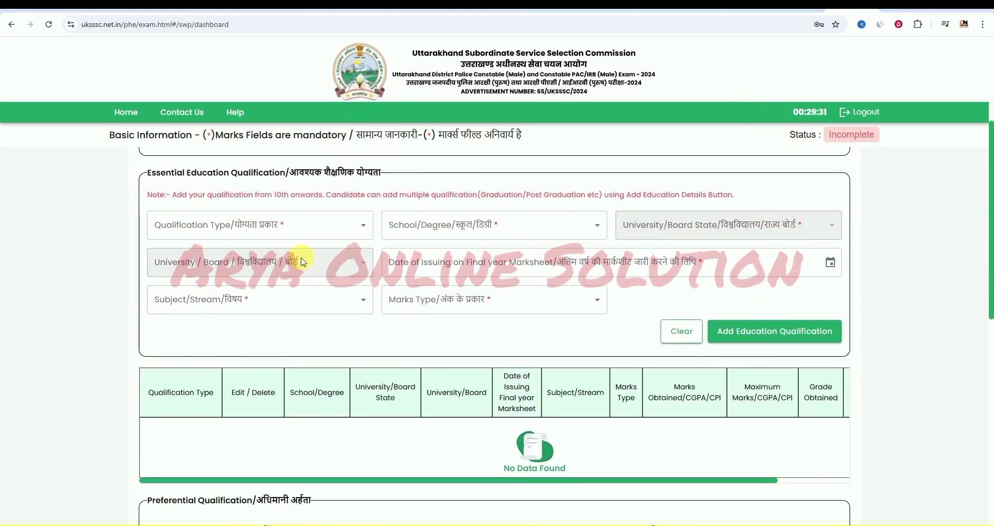
pyautogui.click(327, 231)
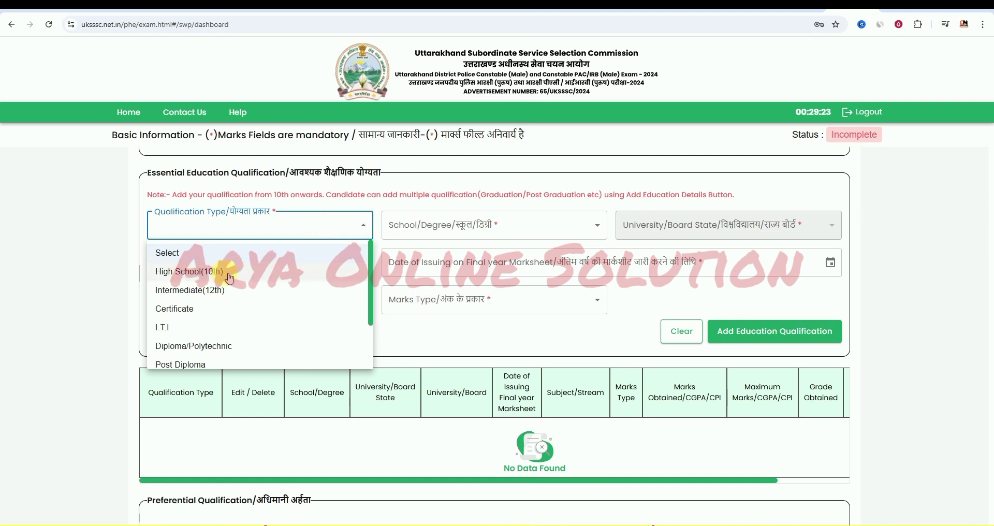
pyautogui.click(230, 271)
pyautogui.scroll(-1, 433, 195)
pyautogui.click(430, 176)
pyautogui.click(417, 222)
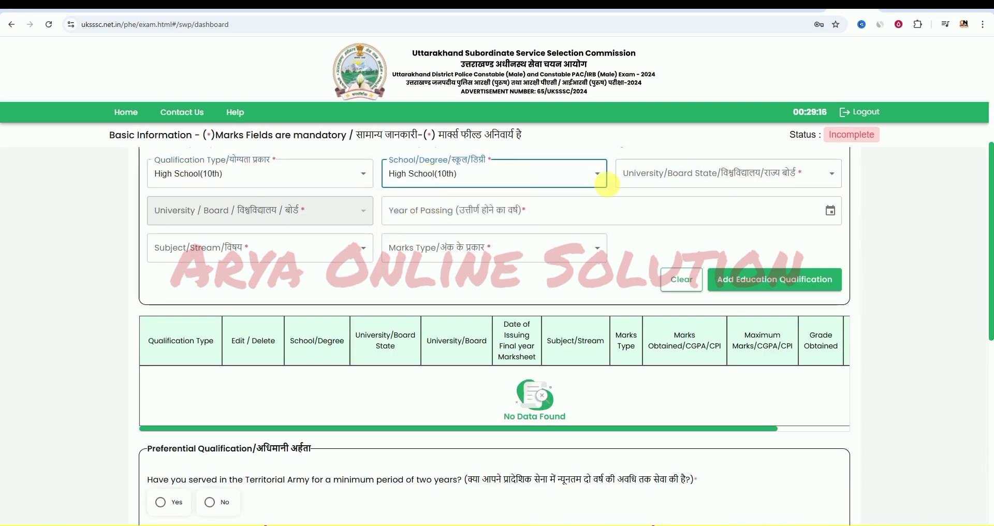
pyautogui.click(666, 175)
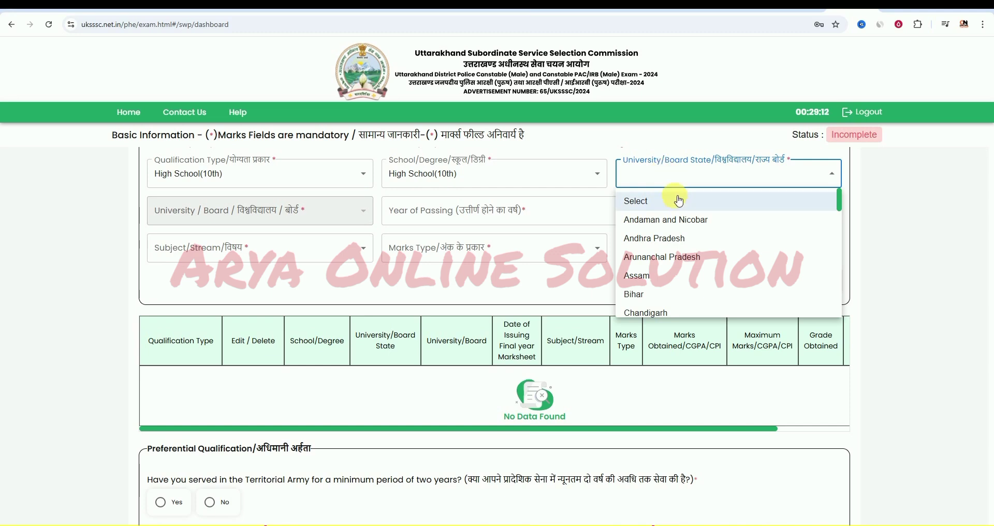
pyautogui.scroll(-10, 678, 270)
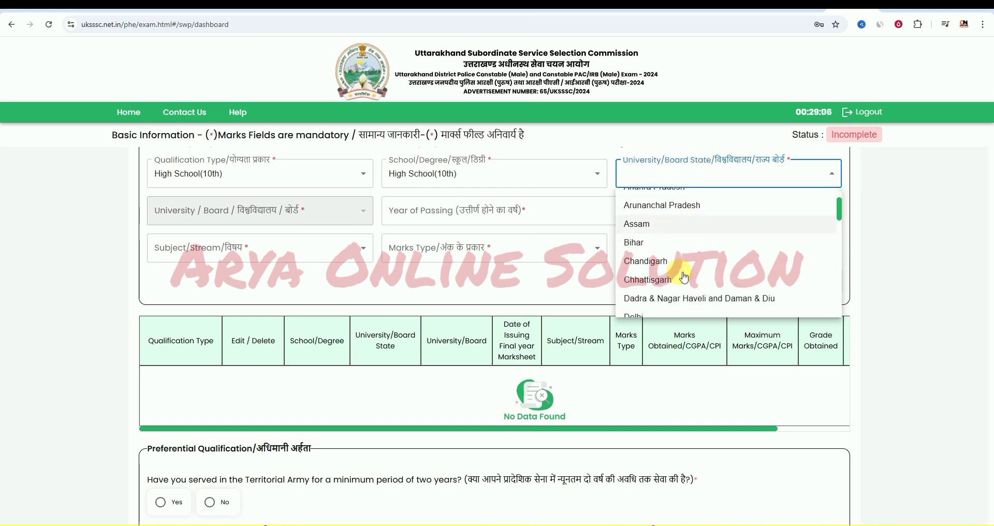
pyautogui.click(684, 266)
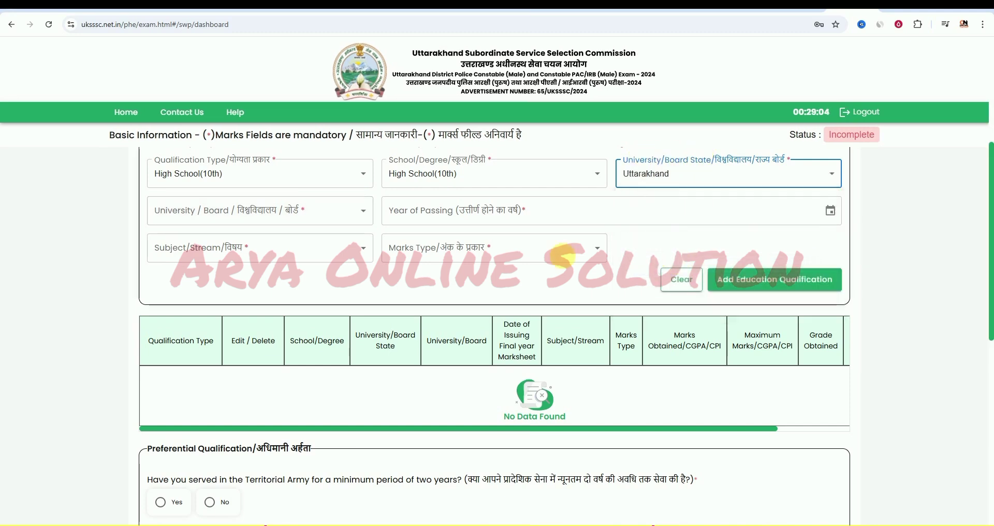
pyautogui.click(259, 211)
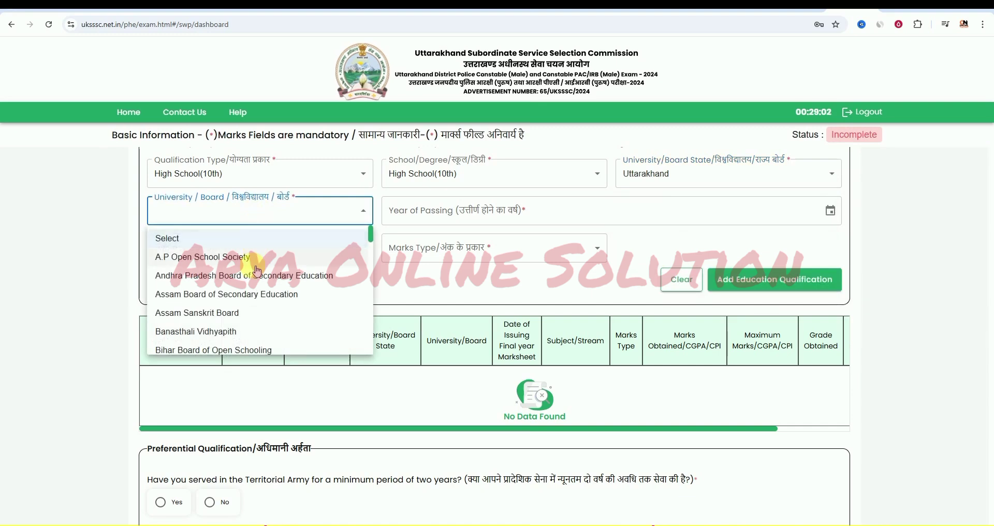
pyautogui.scroll(-3, 244, 290)
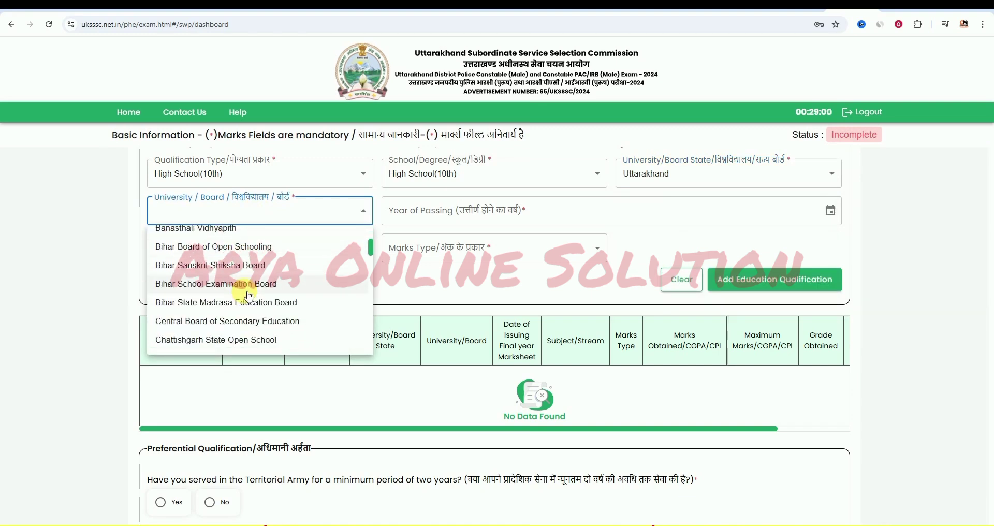
pyautogui.click(453, 213)
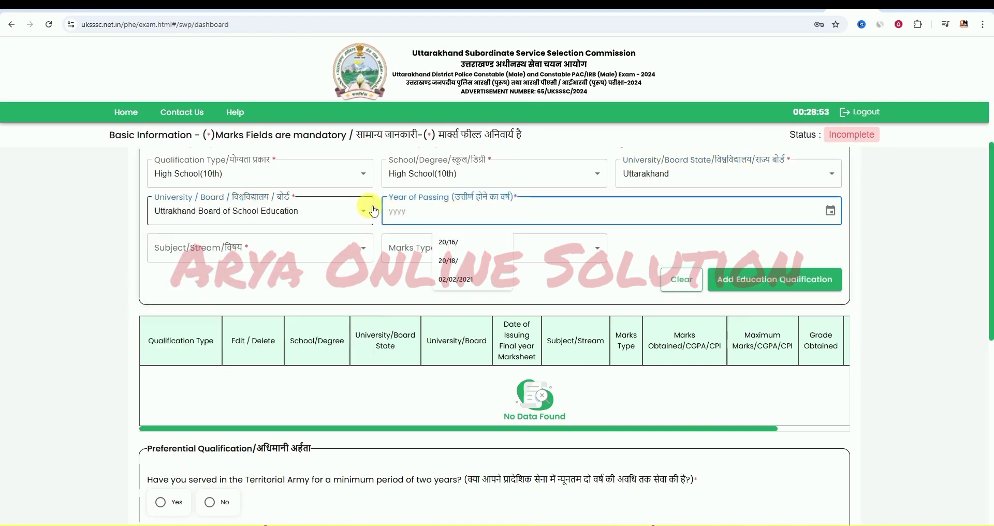
pyautogui.write('2016')
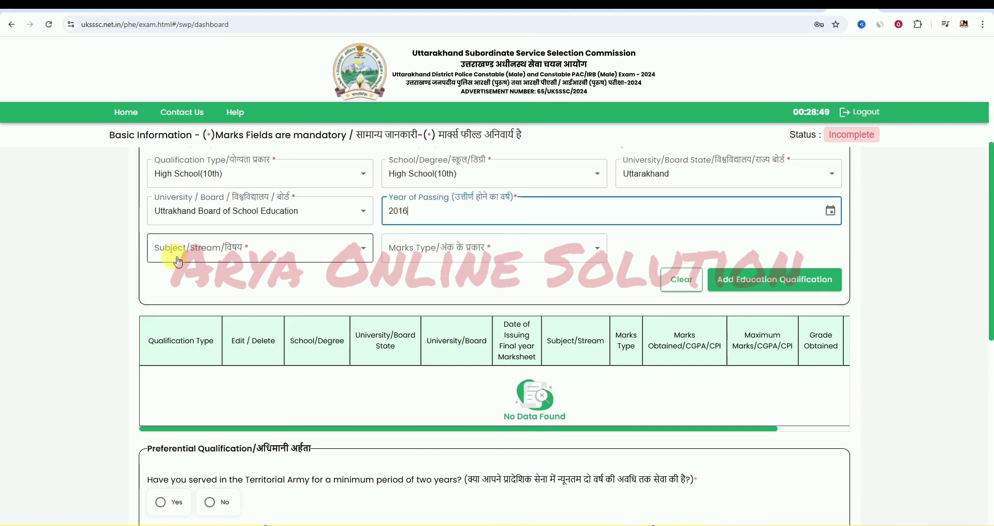
# - Tick Mathematics, Science, Social studies, English and Geometry as the subjects
pyautogui.click(253, 251)
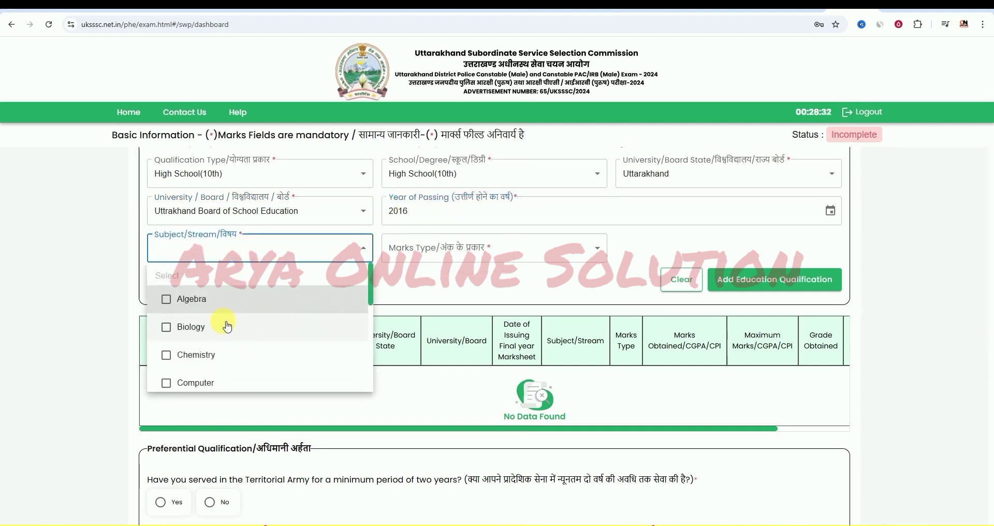
pyautogui.scroll(-2, 176, 355)
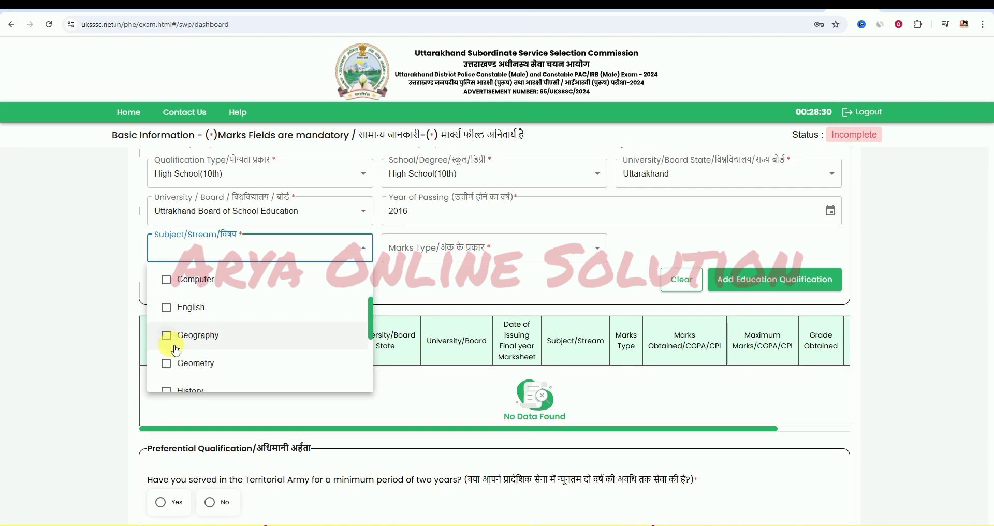
pyautogui.scroll(-3, 176, 342)
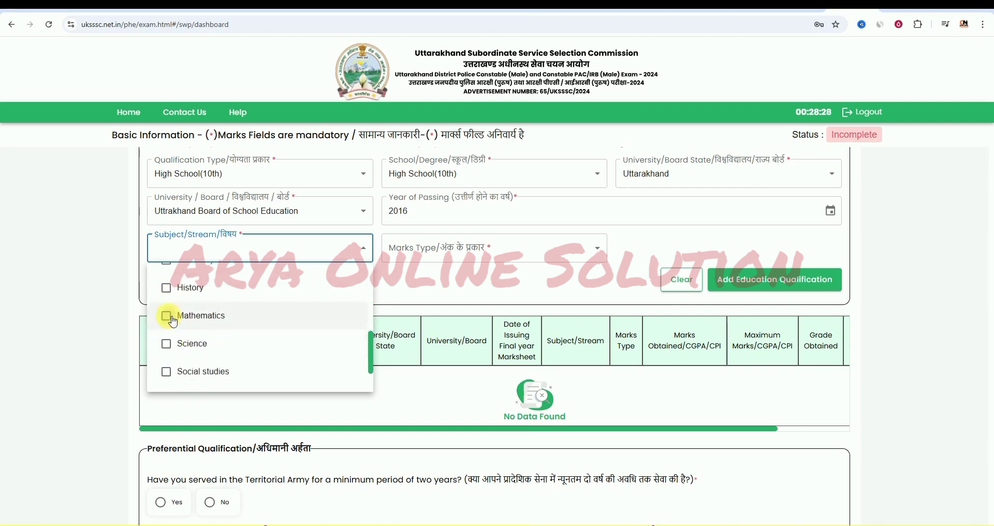
pyautogui.click(165, 314)
pyautogui.click(167, 349)
pyautogui.click(166, 376)
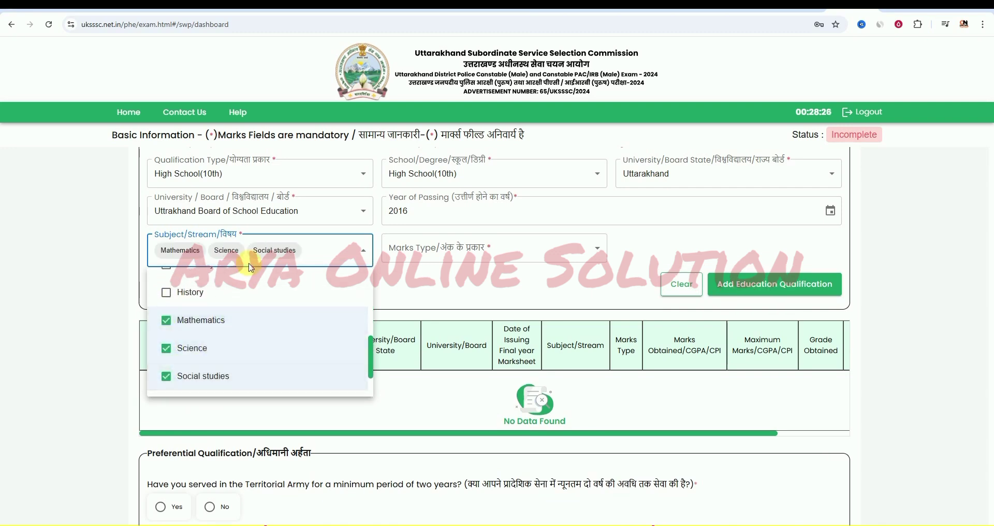
pyautogui.scroll(-2, 219, 337)
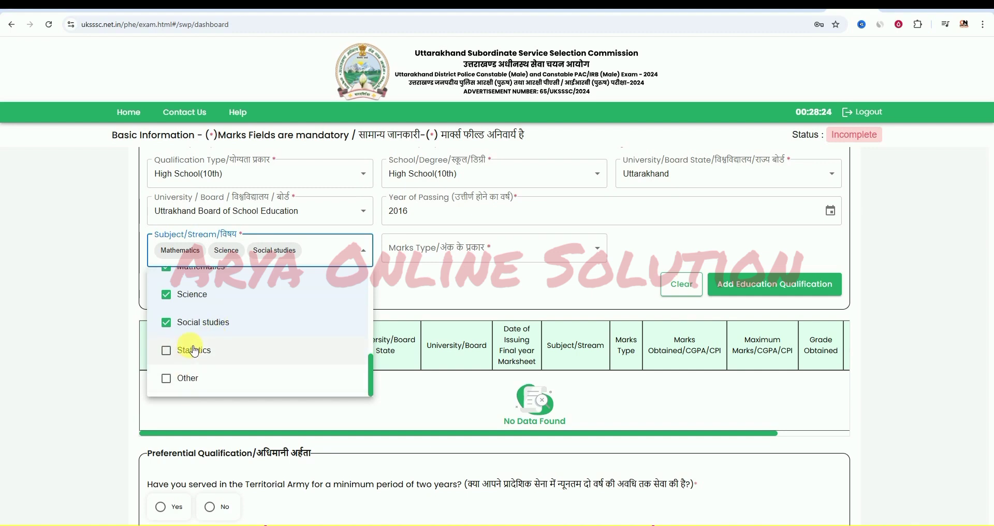
pyautogui.scroll(3, 197, 348)
pyautogui.scroll(2, 174, 339)
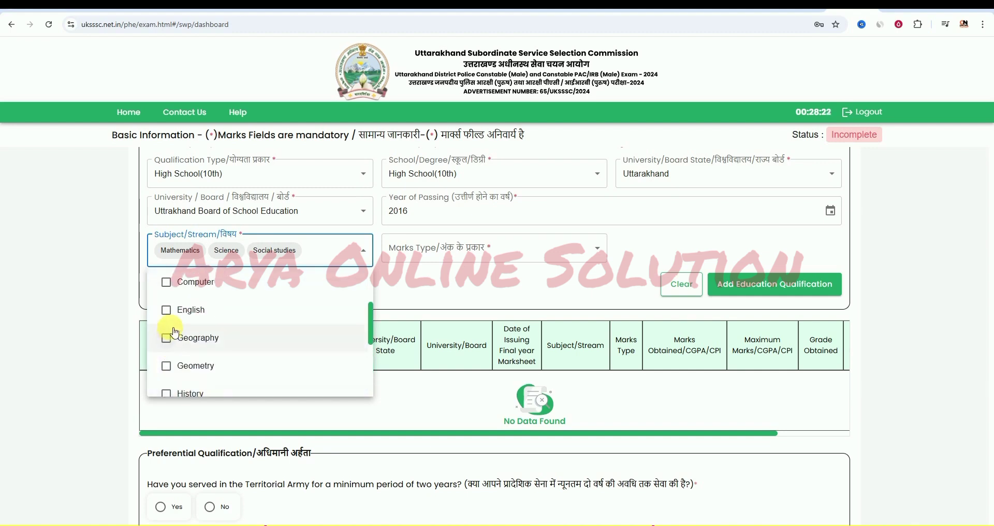
pyautogui.click(167, 311)
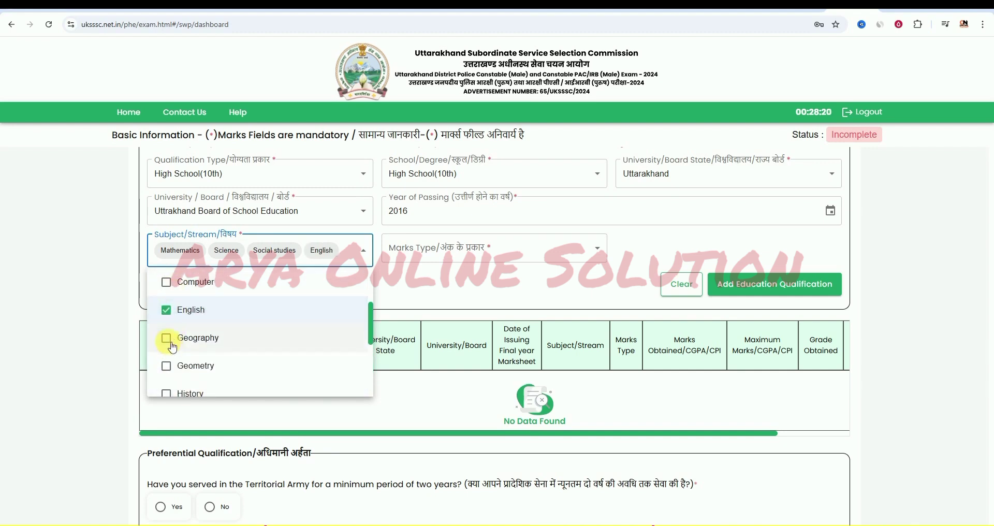
pyautogui.click(166, 366)
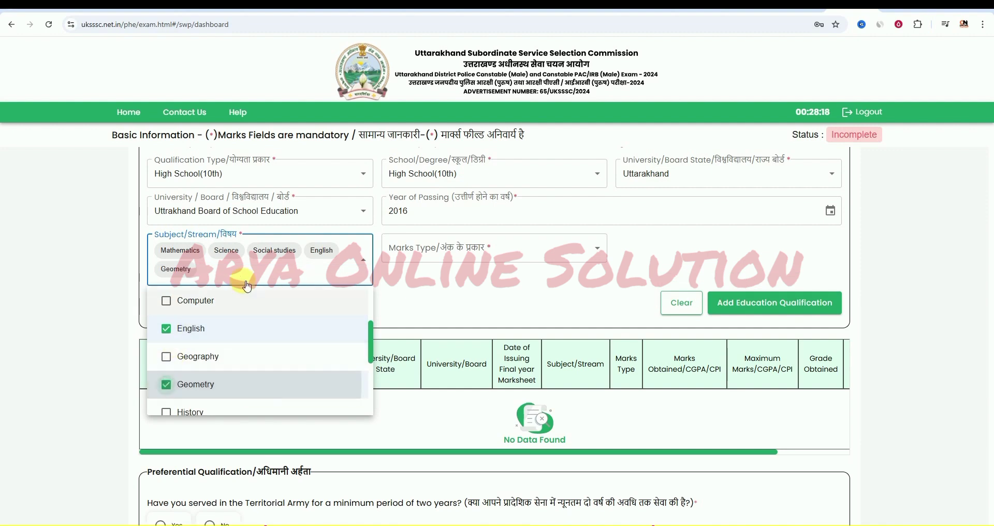
pyautogui.click(410, 291)
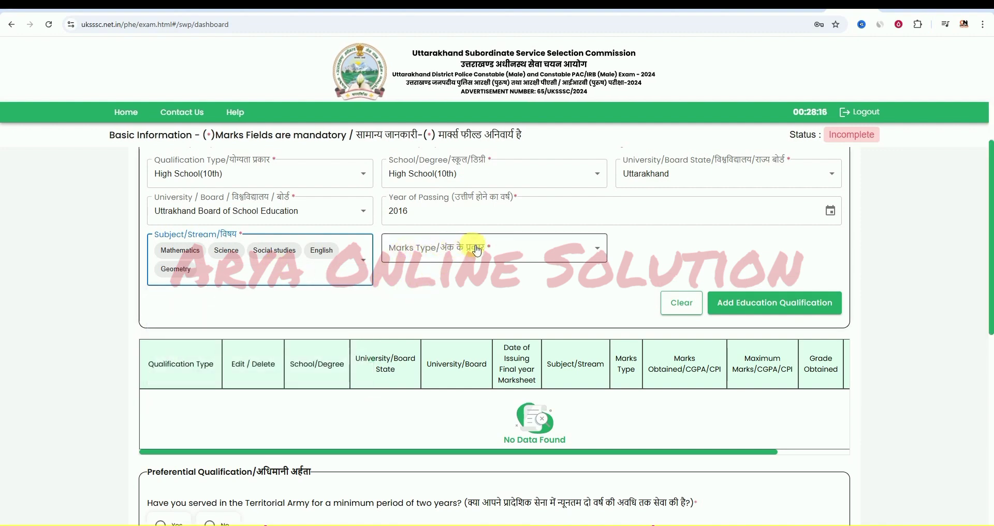
# - Set Marks Type to MARKS and add the High School(10th) qualification to the table
pyautogui.click(475, 247)
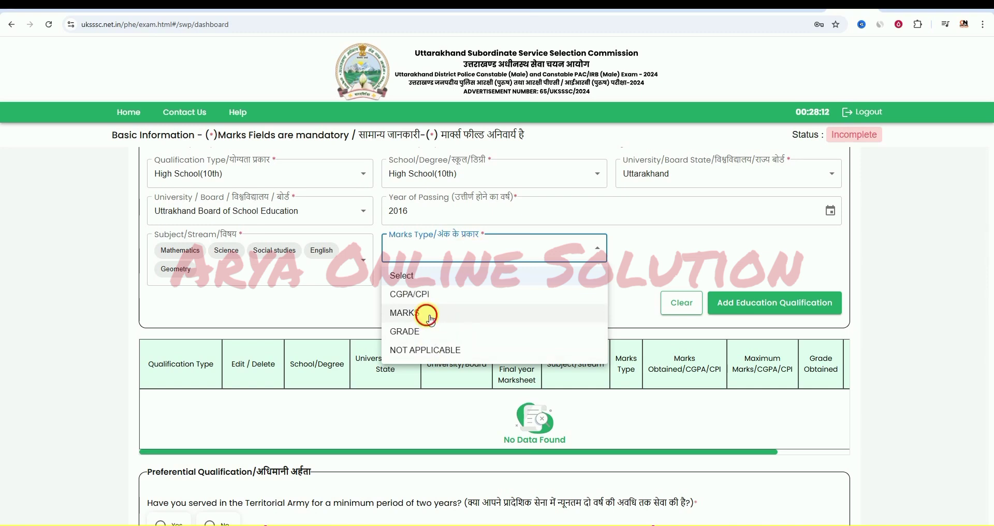
pyautogui.click(433, 320)
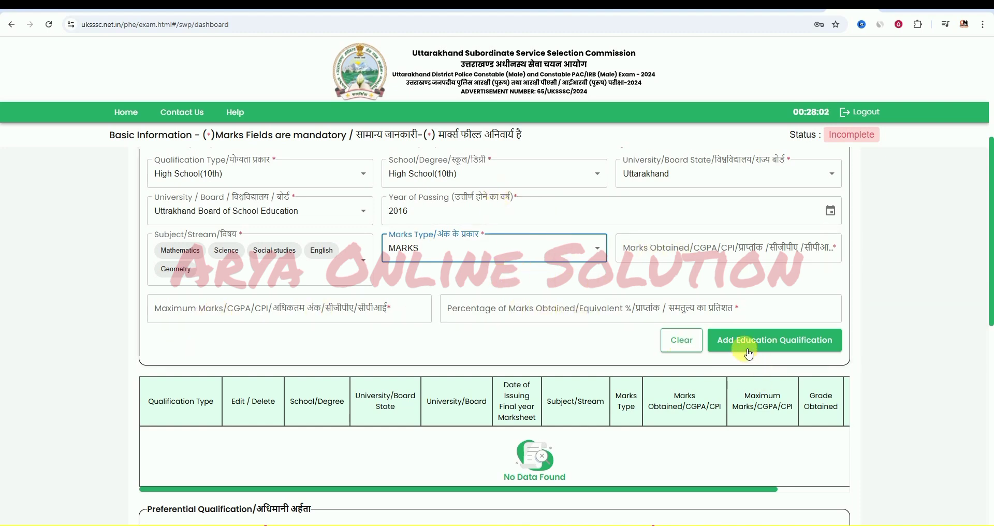
pyautogui.click(783, 345)
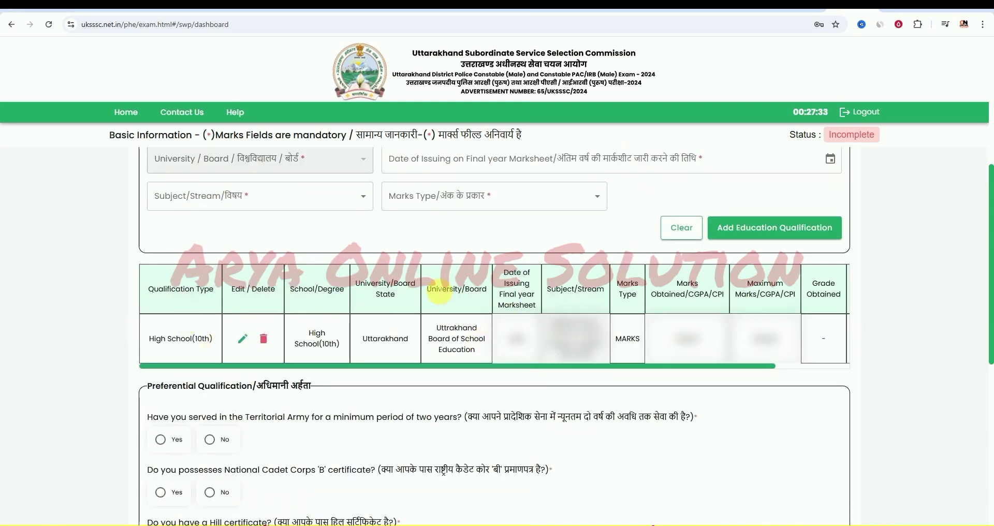
pyautogui.scroll(1, 439, 291)
# - Start a new Intermediate(12th) qualification entry with board state Uttarakhand
pyautogui.click(288, 173)
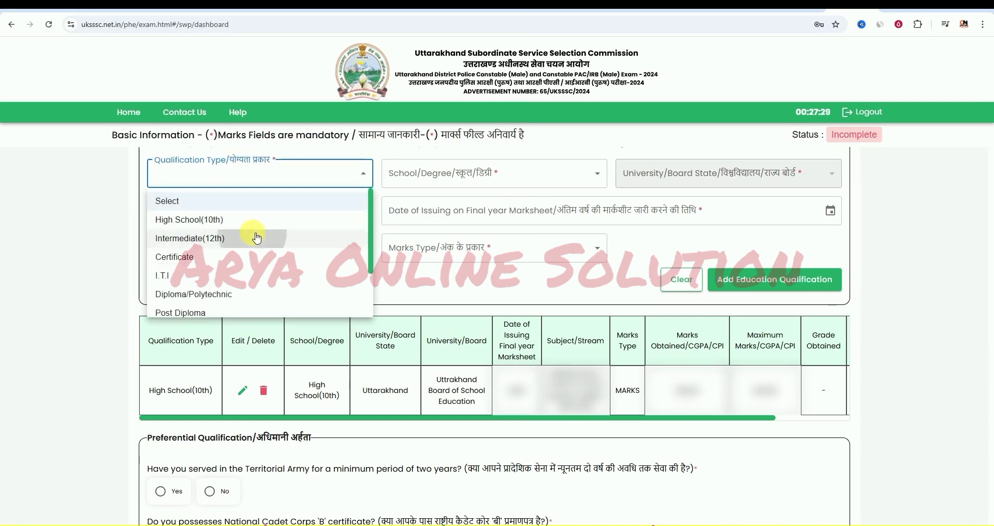
pyautogui.click(257, 238)
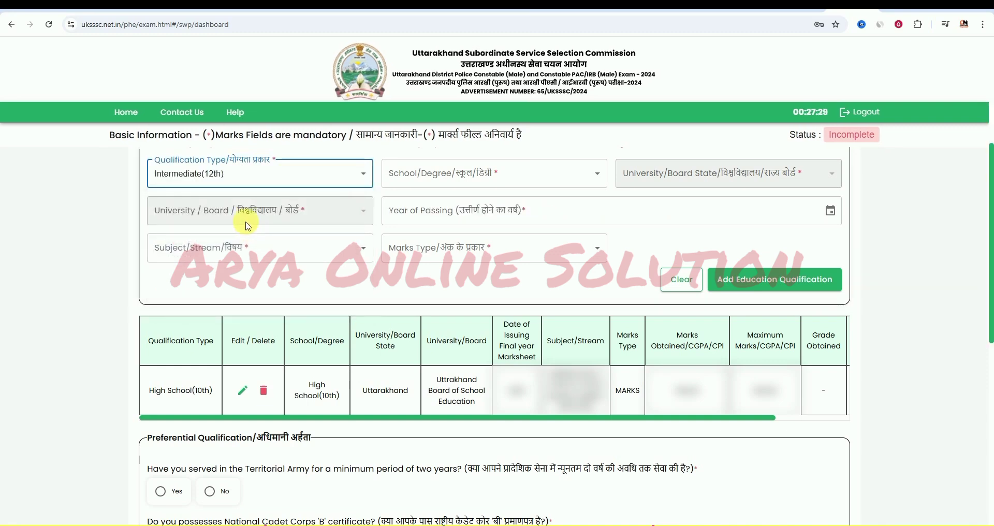
pyautogui.click(455, 182)
pyautogui.click(451, 220)
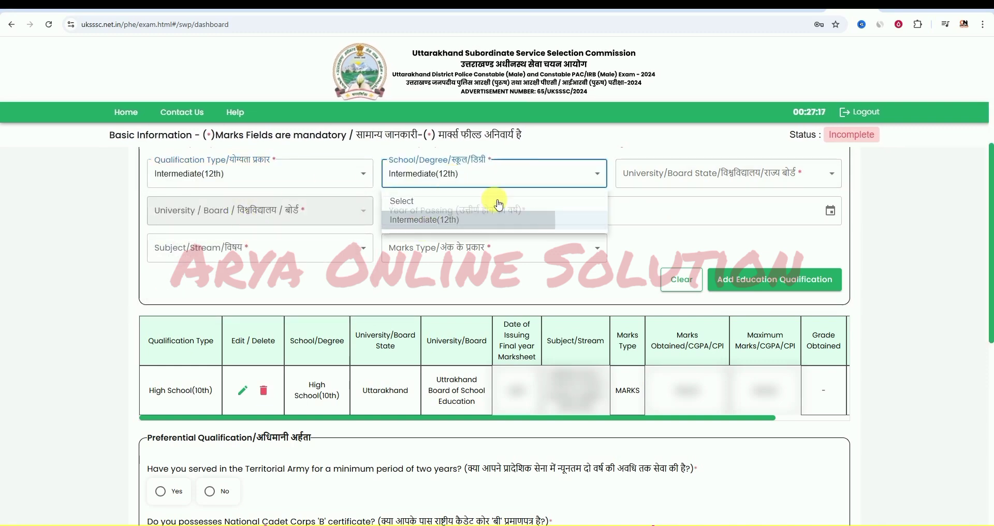
pyautogui.click(656, 174)
pyautogui.scroll(-10, 671, 228)
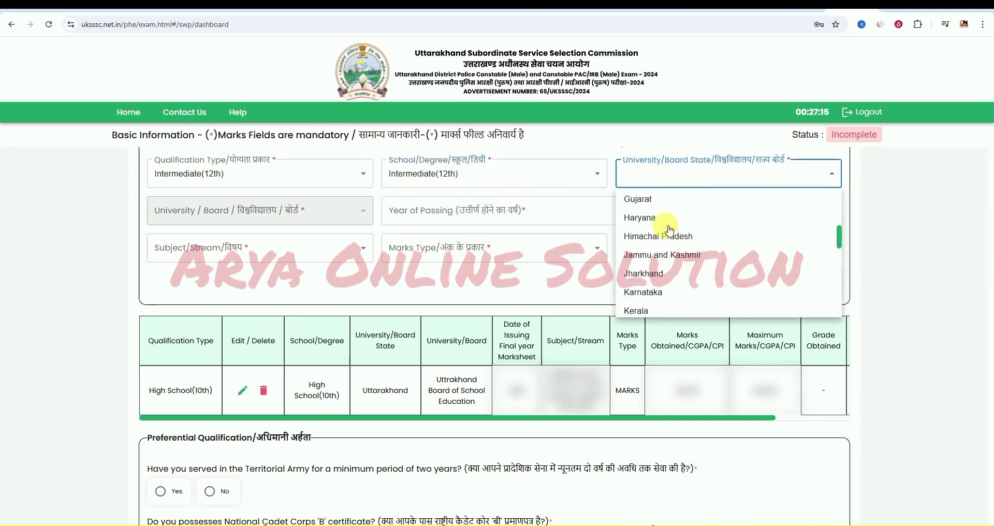
pyautogui.click(669, 268)
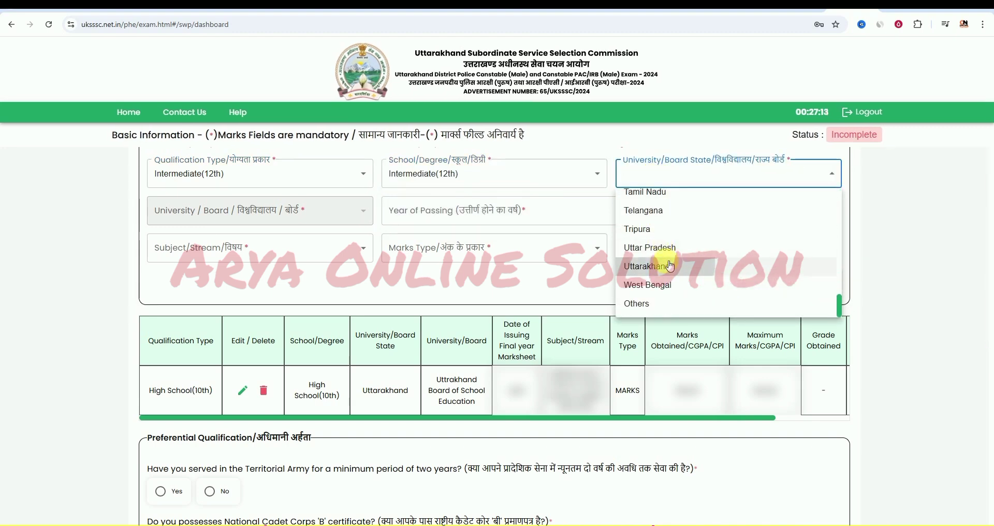
# - Choose Uttrakhand Board of School Education as the board and MARKS as the marks type
pyautogui.click(310, 210)
pyautogui.moveTo(370, 234); pyautogui.dragTo(377, 344)
pyautogui.click(296, 312)
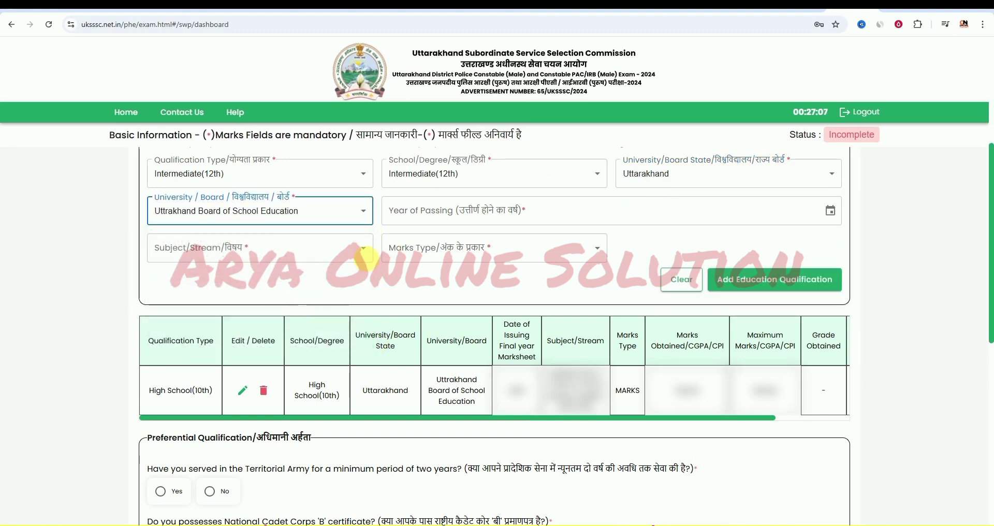
pyautogui.click(224, 256)
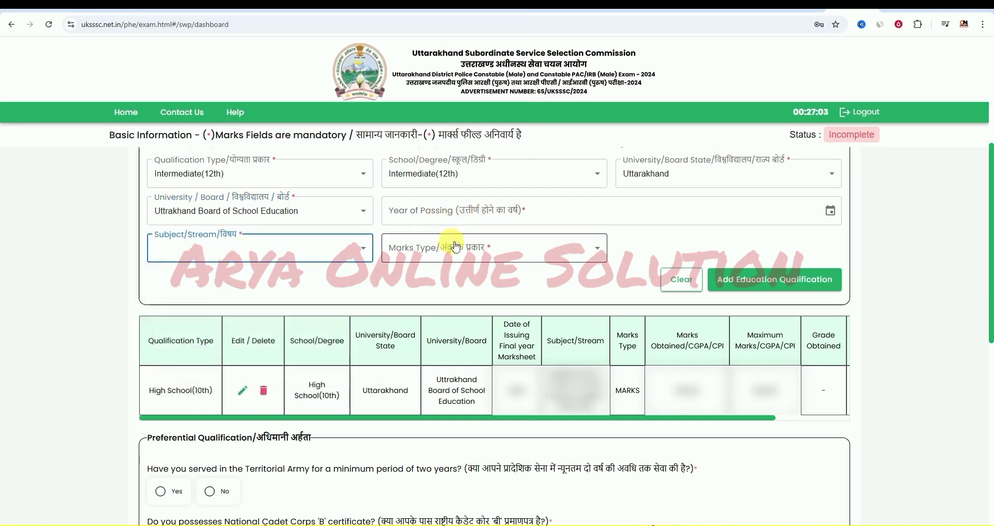
pyautogui.click(451, 248)
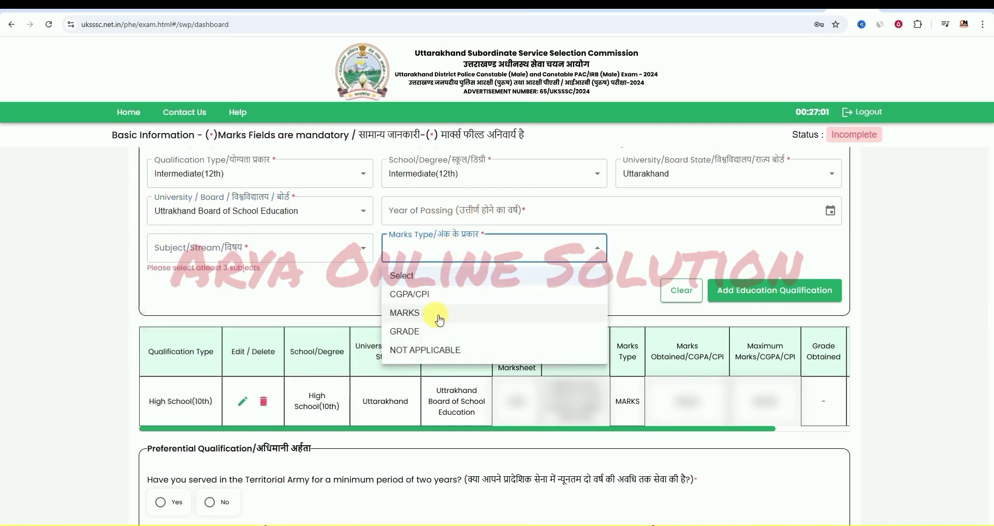
pyautogui.click(440, 317)
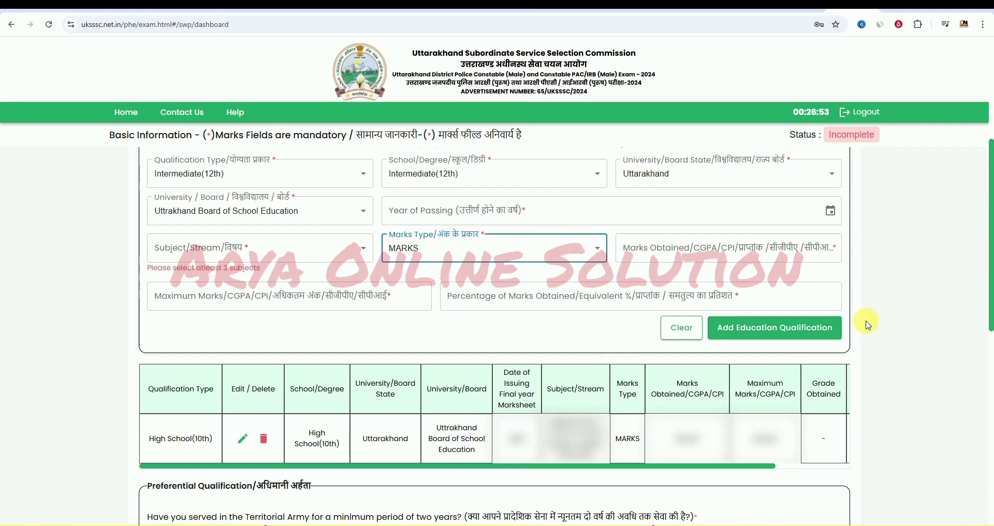
pyautogui.scroll(-2, 890, 357)
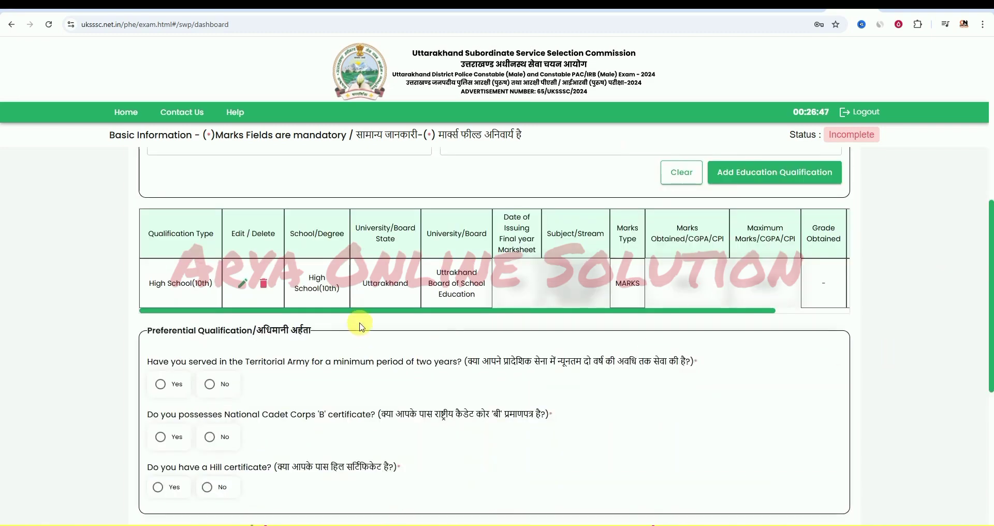
# - Answer No to the Hill certificate question in the Preferential Qualification section
pyautogui.scroll(-3, 725, 324)
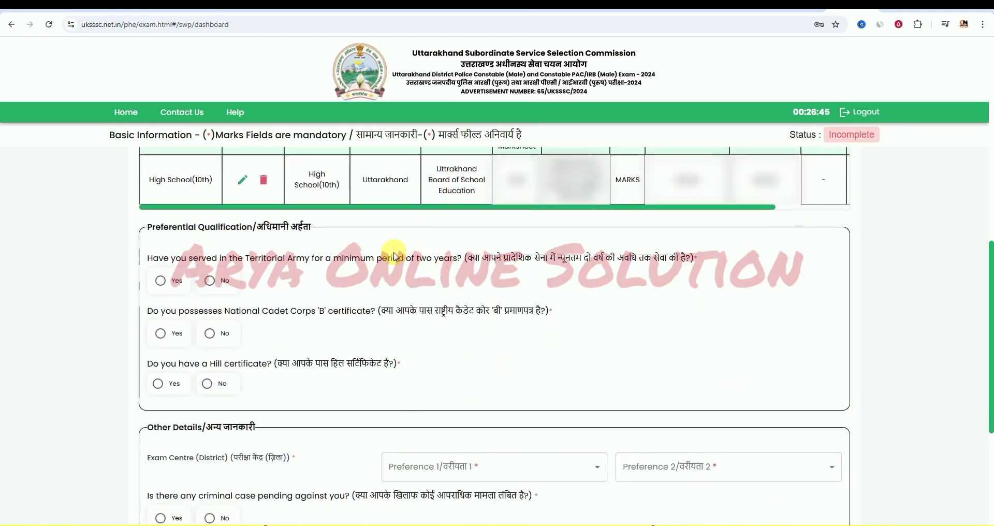
pyautogui.scroll(-1, 291, 260)
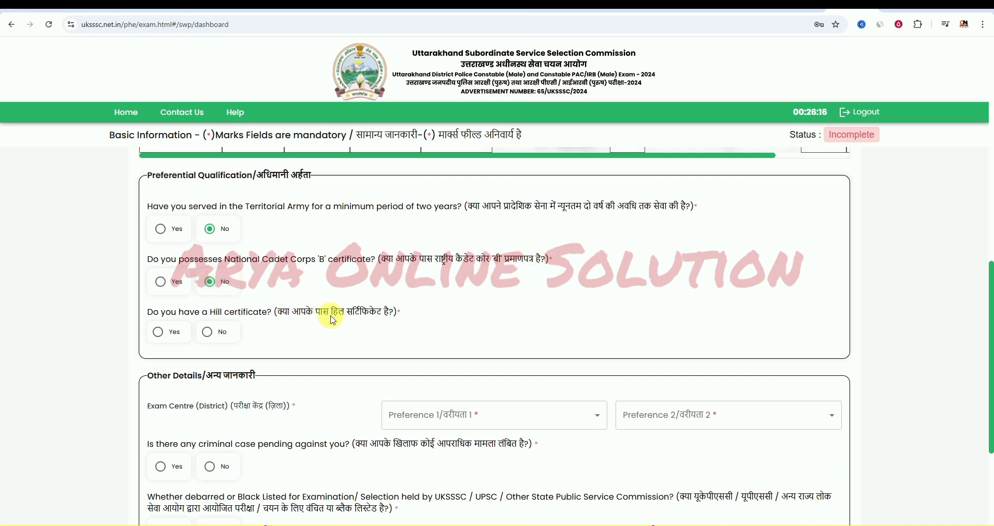
pyautogui.click(209, 331)
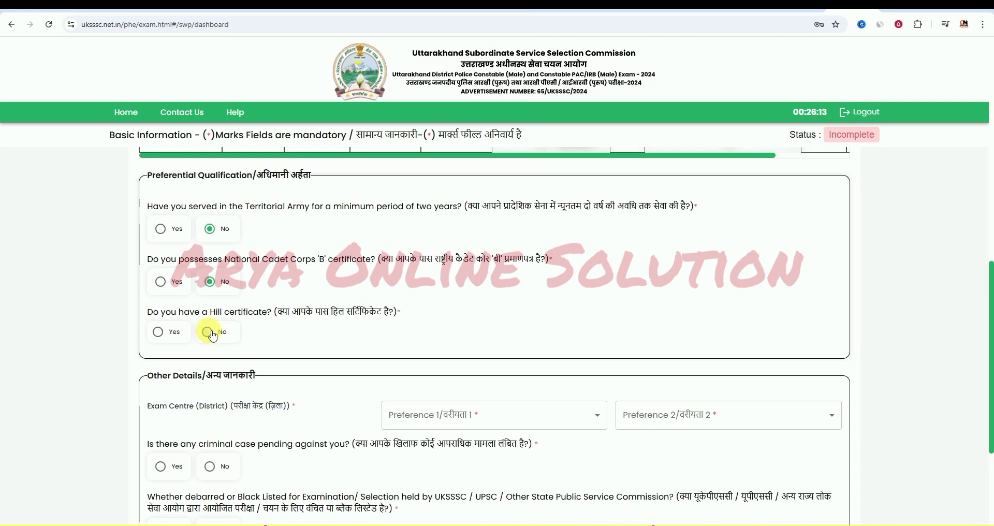
pyautogui.scroll(-2, 395, 306)
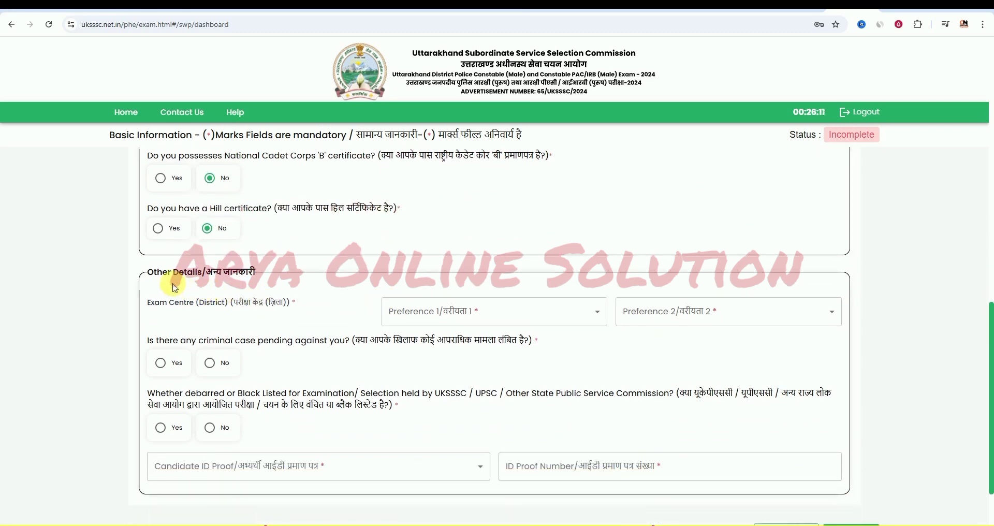
# - Set exam centre Preference 1 to Dehradun and Preference 2 to Haridwar
pyautogui.click(454, 312)
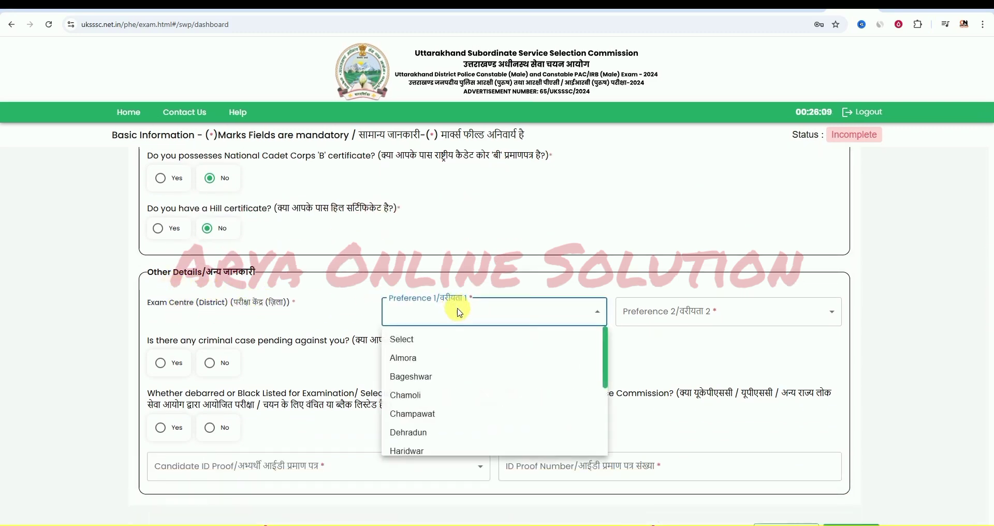
pyautogui.click(433, 432)
pyautogui.click(676, 319)
pyautogui.scroll(-3, 678, 401)
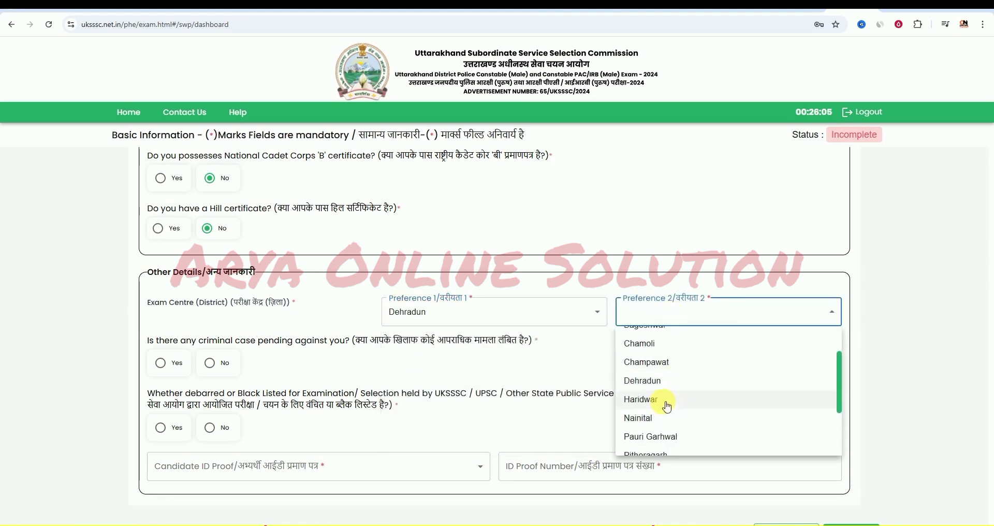
pyautogui.click(668, 403)
pyautogui.scroll(-1, 371, 295)
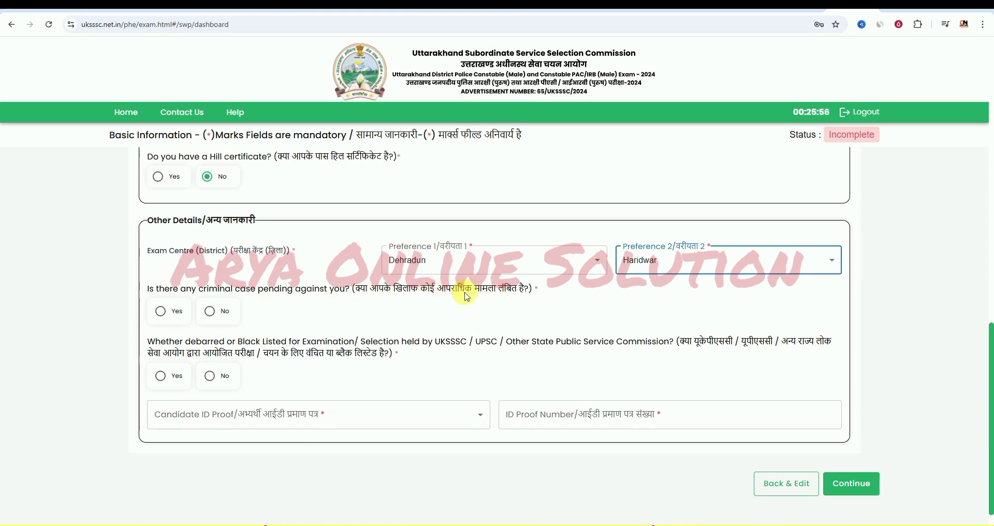
# - Answer No to the criminal-case and debarment questions and choose Voter Identity Card as ID proof
pyautogui.click(214, 313)
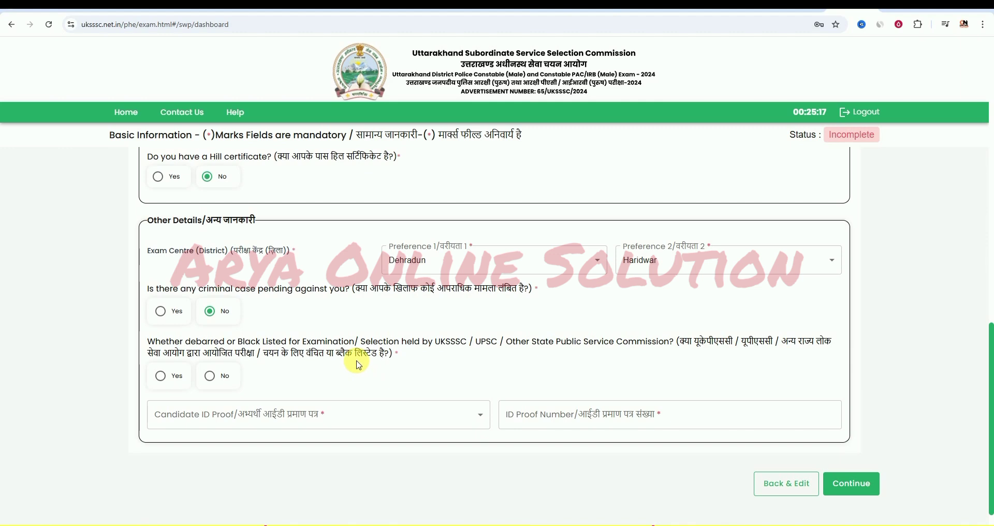
pyautogui.click(214, 382)
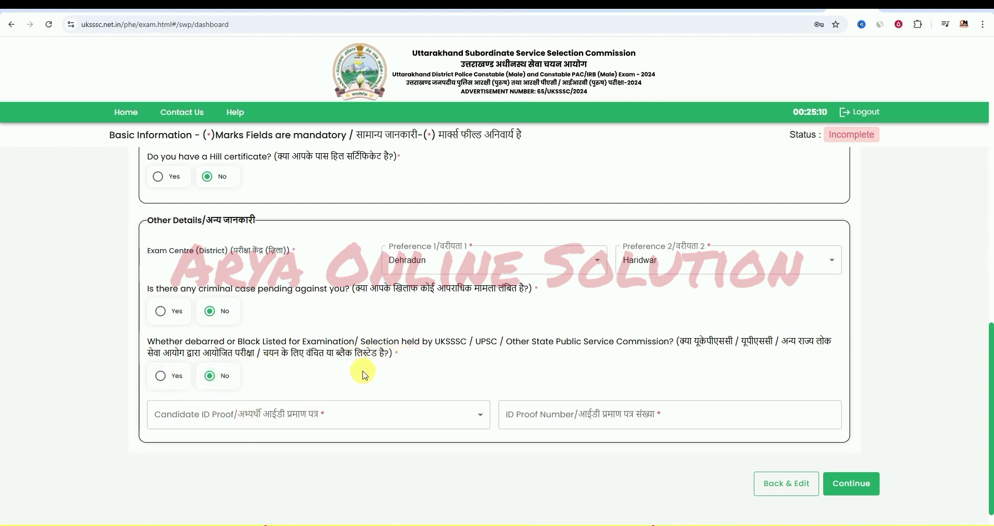
pyautogui.scroll(-1, 352, 375)
pyautogui.click(298, 391)
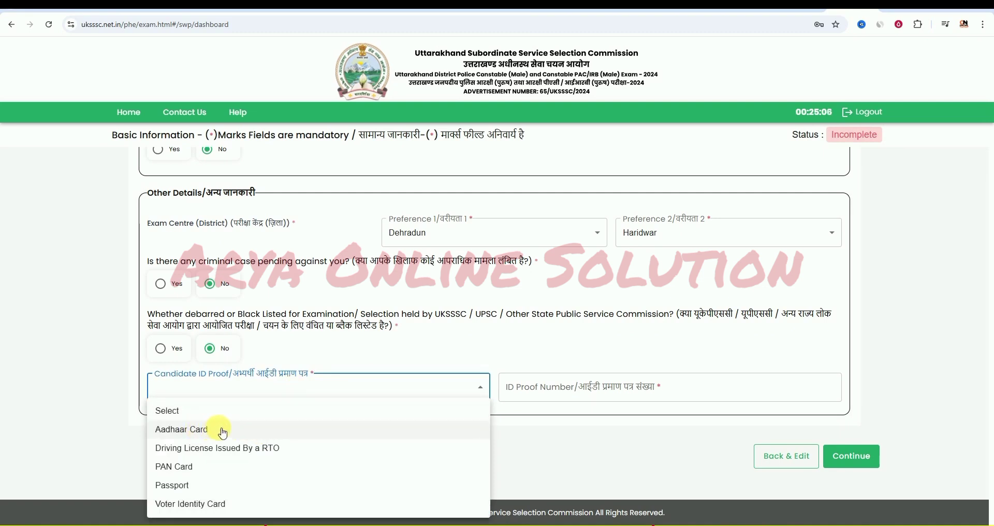
pyautogui.click(237, 504)
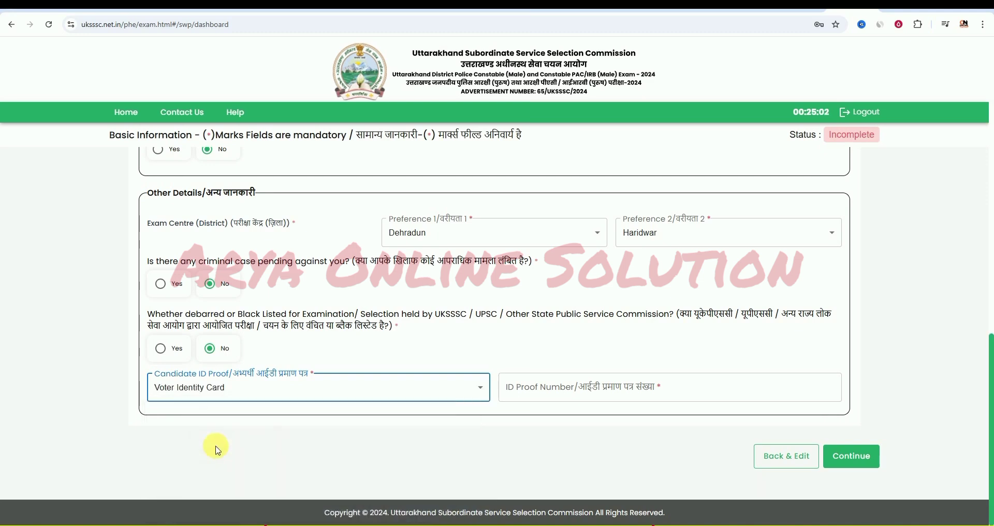
# - Save the details to advance to Upload Images, then open a new browser tab
pyautogui.click(851, 458)
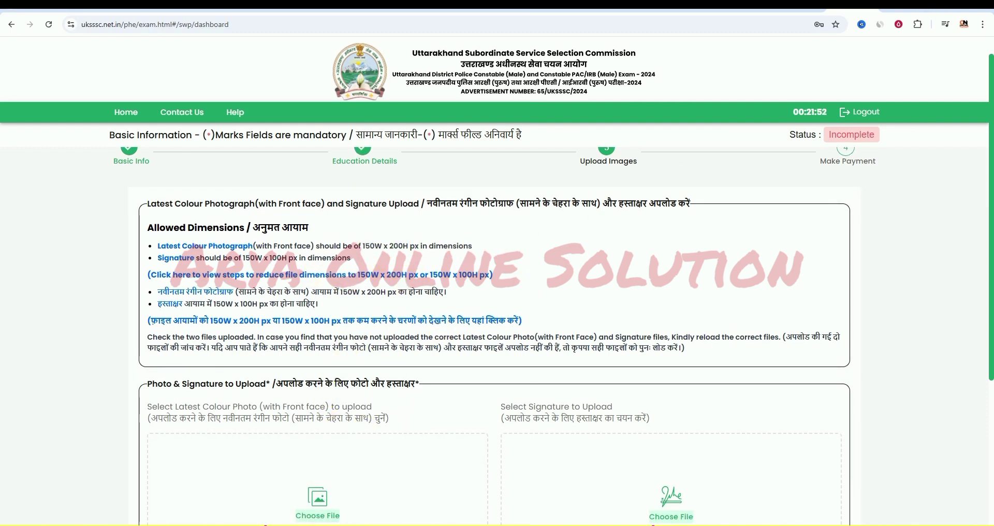
pyautogui.hotkey('ctrl', 't')
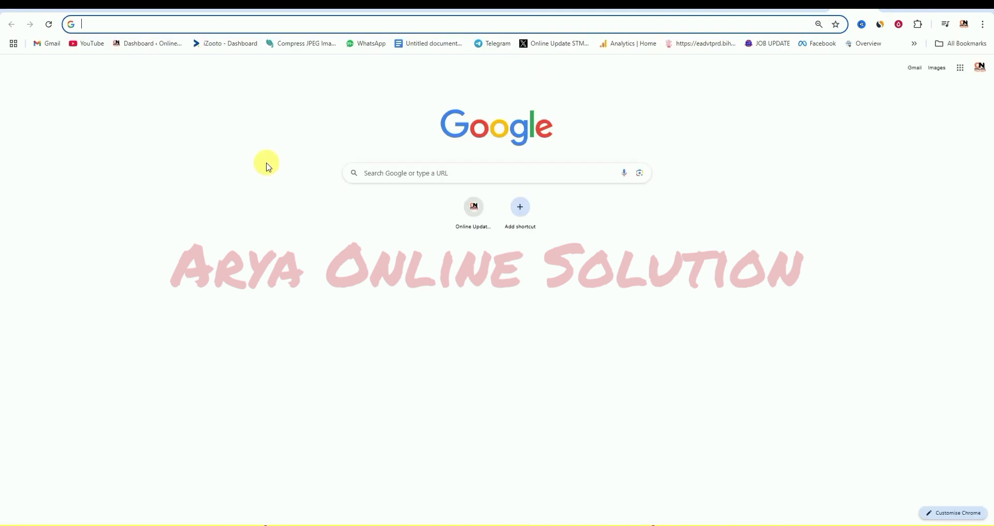
# - Search 'im resize', open the imResizer site and load the candidate photo
pyautogui.write('im resize')
pyautogui.press('Return')
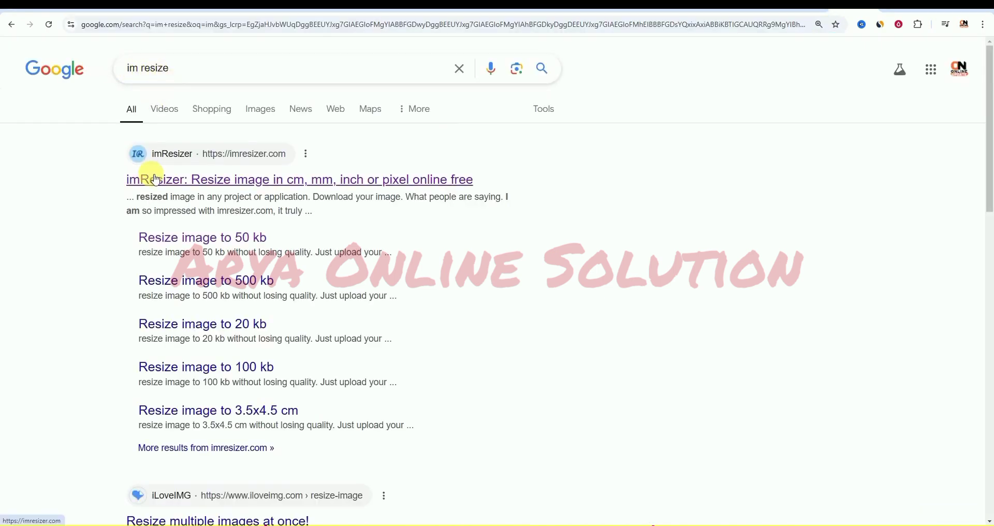
pyautogui.click(153, 179)
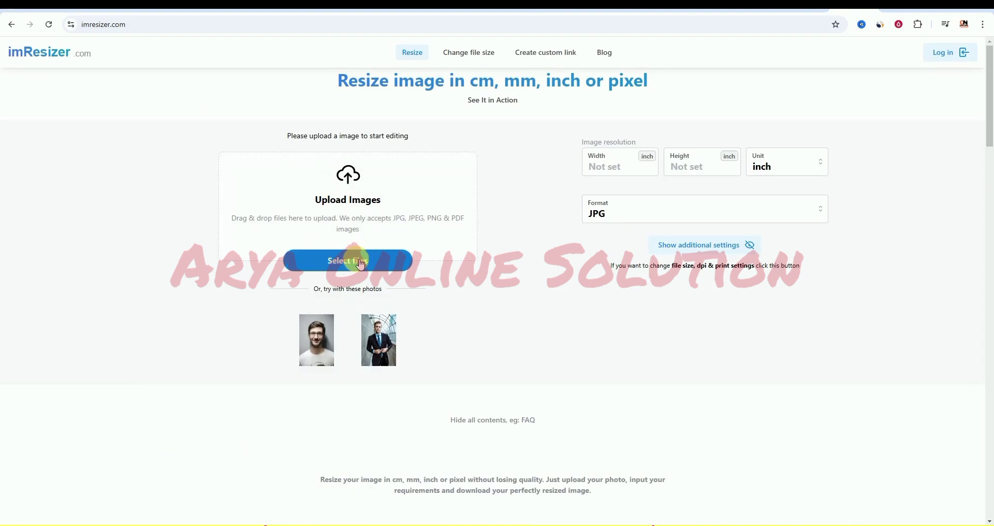
pyautogui.click(361, 264)
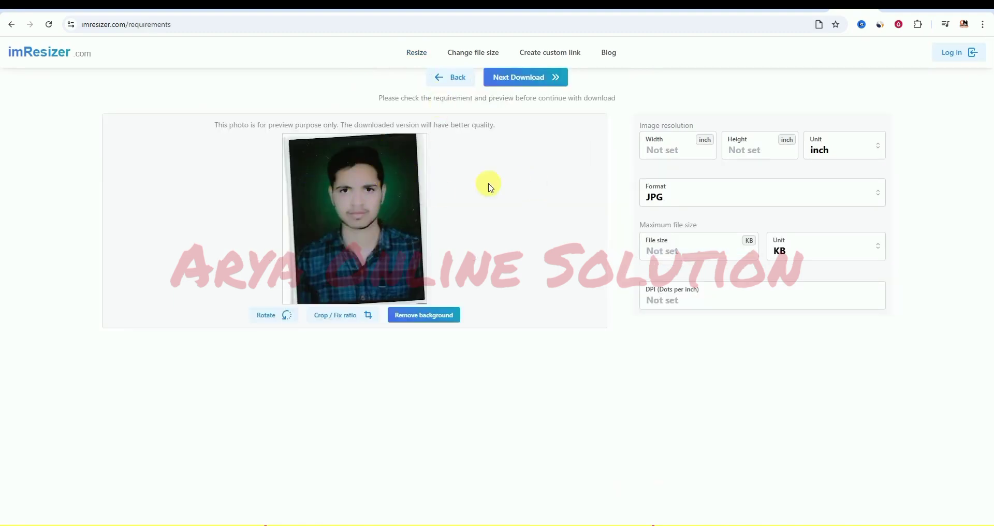
# - Resize the photo to 150 × 200 px with a 50 KB maximum, download it, and select it for upload
pyautogui.click(825, 148)
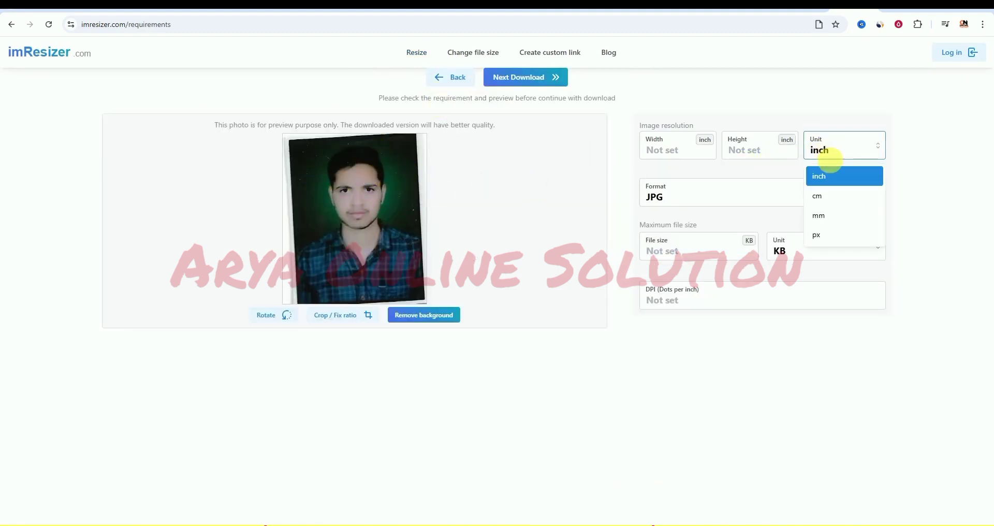
pyautogui.click(826, 236)
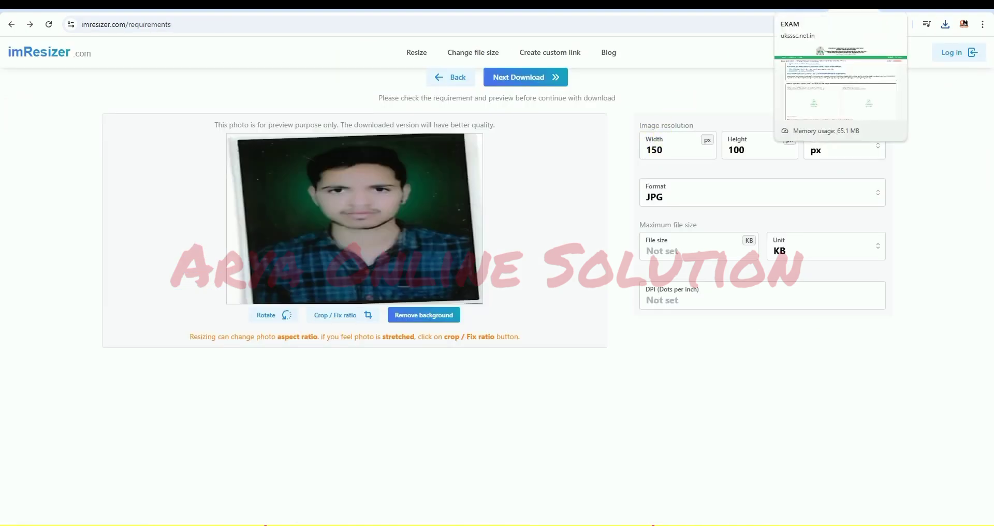
pyautogui.click(829, 5)
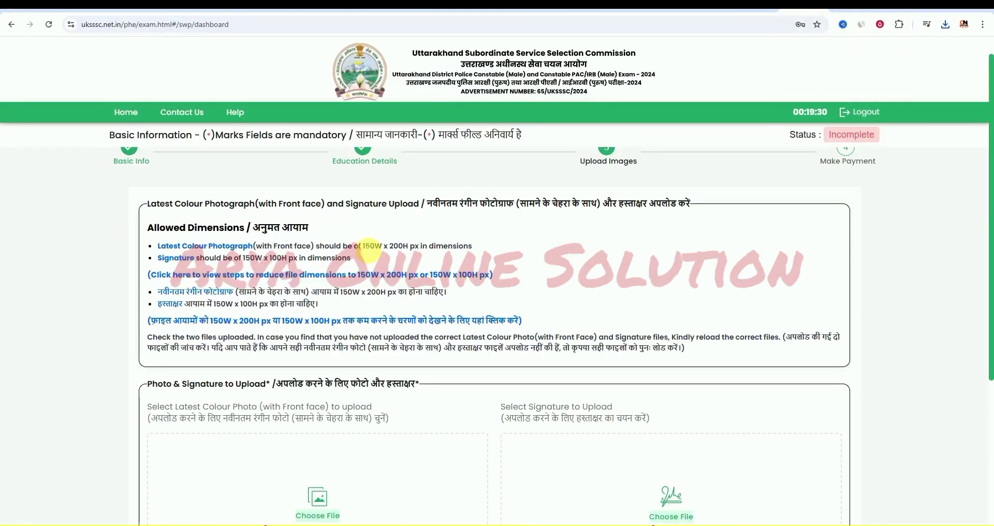
pyautogui.click(854, 5)
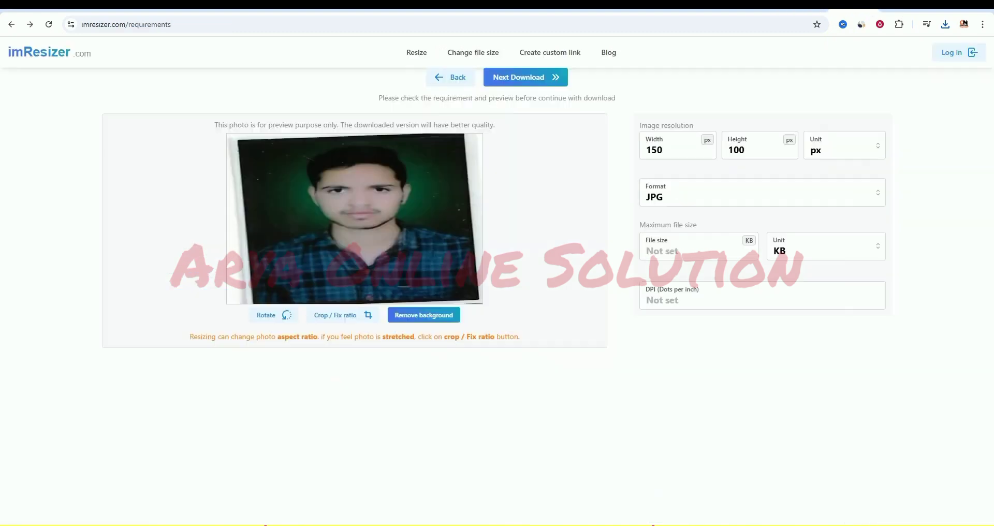
pyautogui.moveTo(743, 150); pyautogui.dragTo(714, 149)
pyautogui.write('200')
pyautogui.click(663, 255)
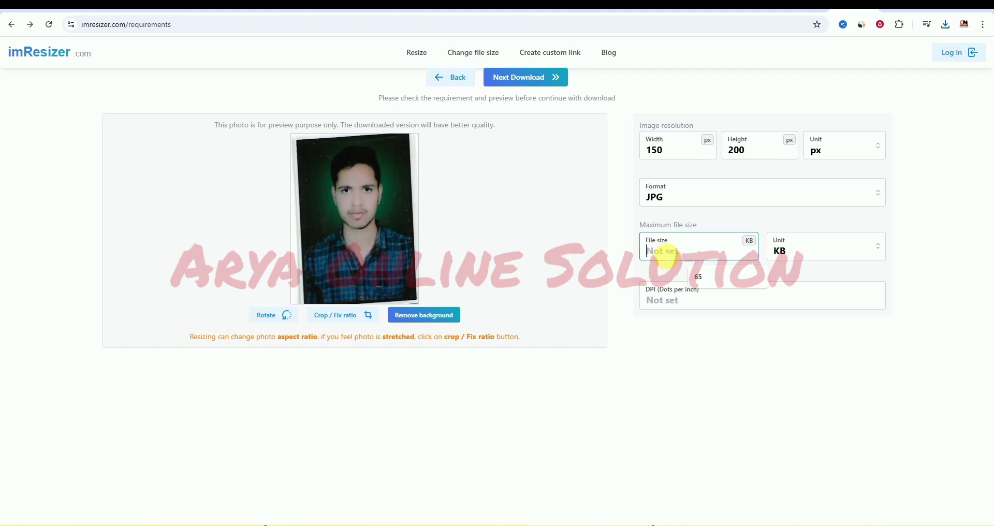
pyautogui.write('50')
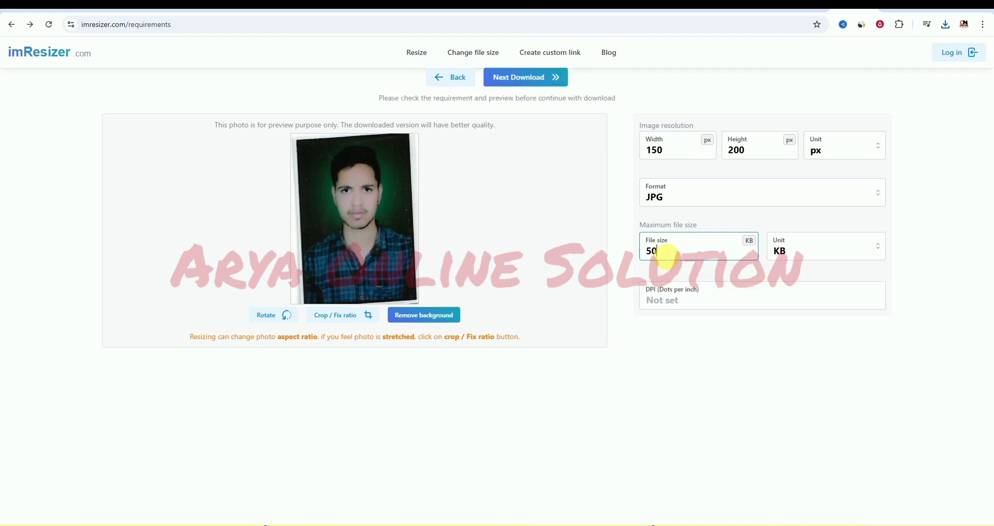
pyautogui.click(514, 78)
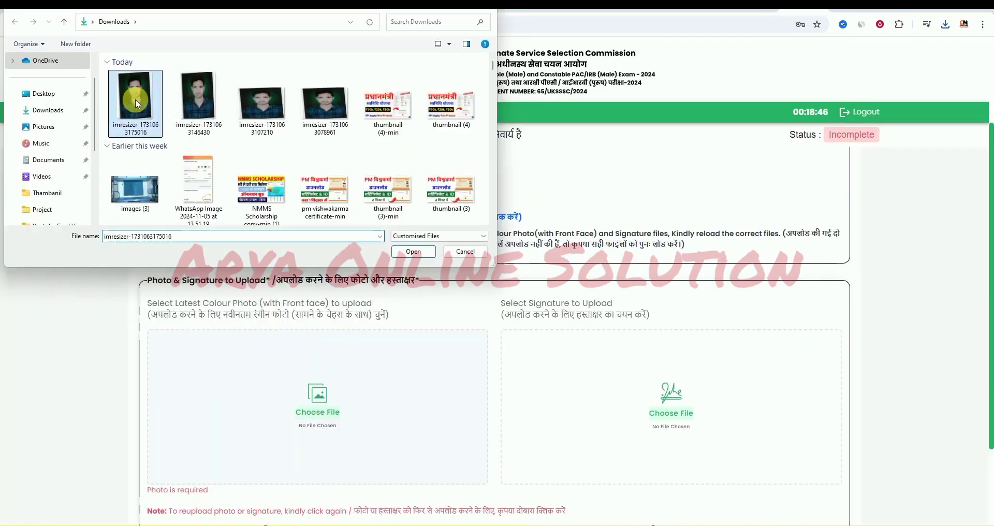
pyautogui.doubleClick(135, 98)
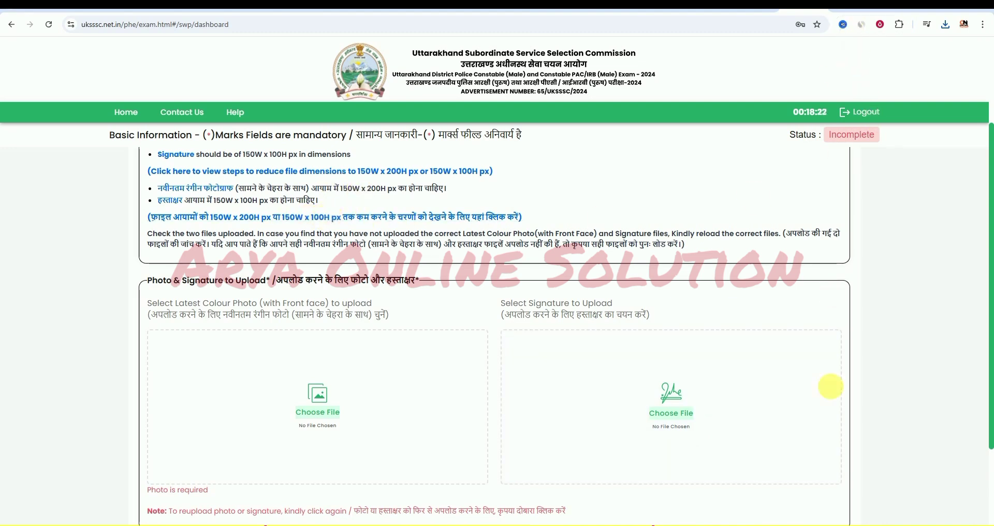
# - Scroll down the fee payment page with CC Avenue selected as payment mode
pyautogui.scroll(-2, 651, 373)
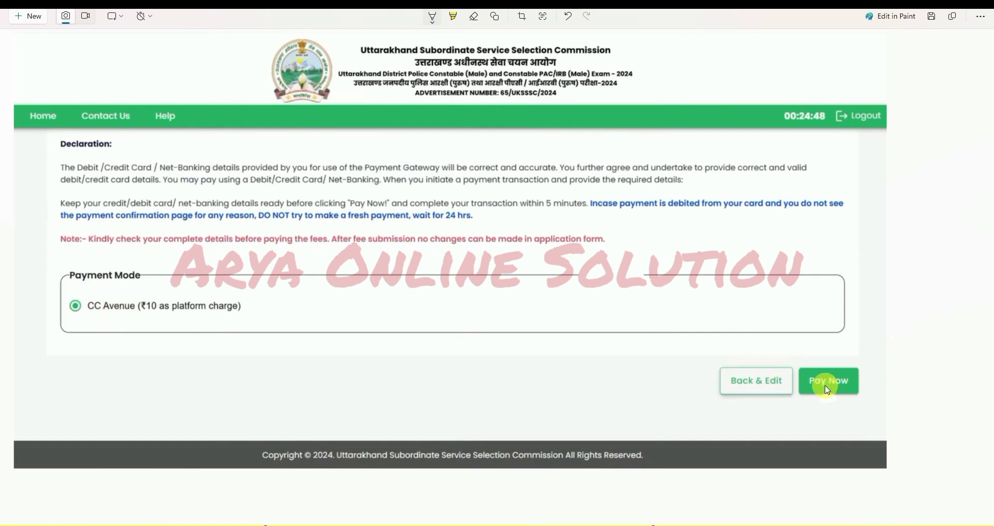
# - Proceed to the CC Avenue payment gateway showing INR 310.00 total payable
pyautogui.click(827, 383)
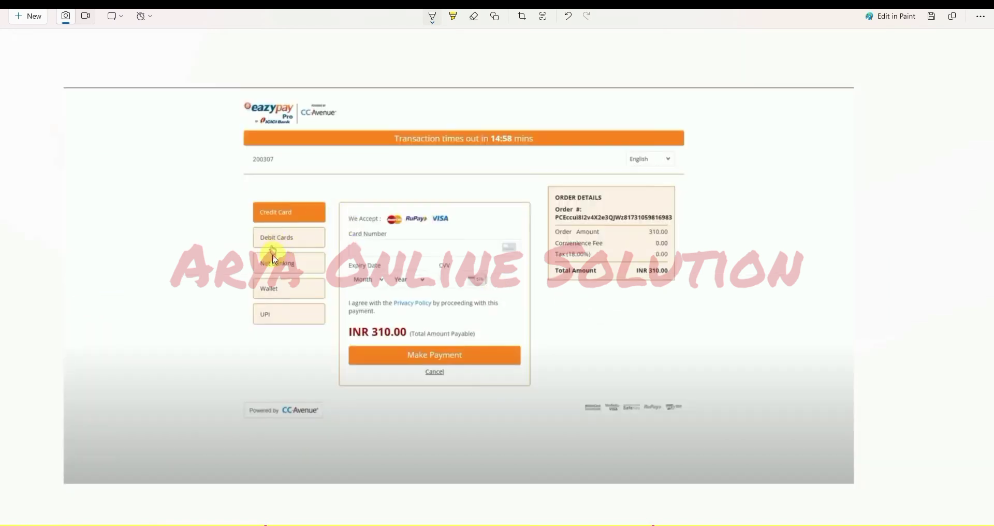